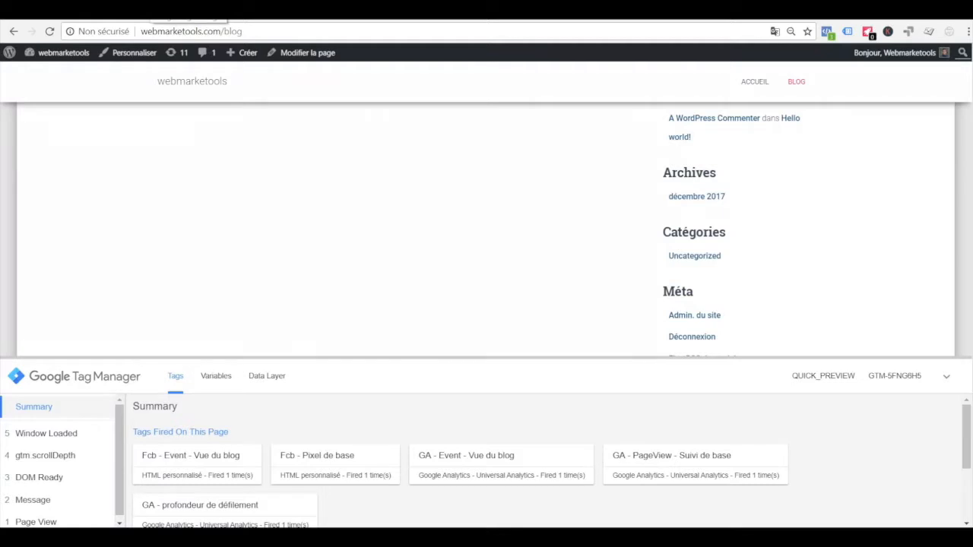
Step: Switch to the Google Tag Manager workspace and enable the built-in variables Click Element, Click Classes, Click Target and Click Text
{"action": "left_click", "coordinate": [152, 9]}
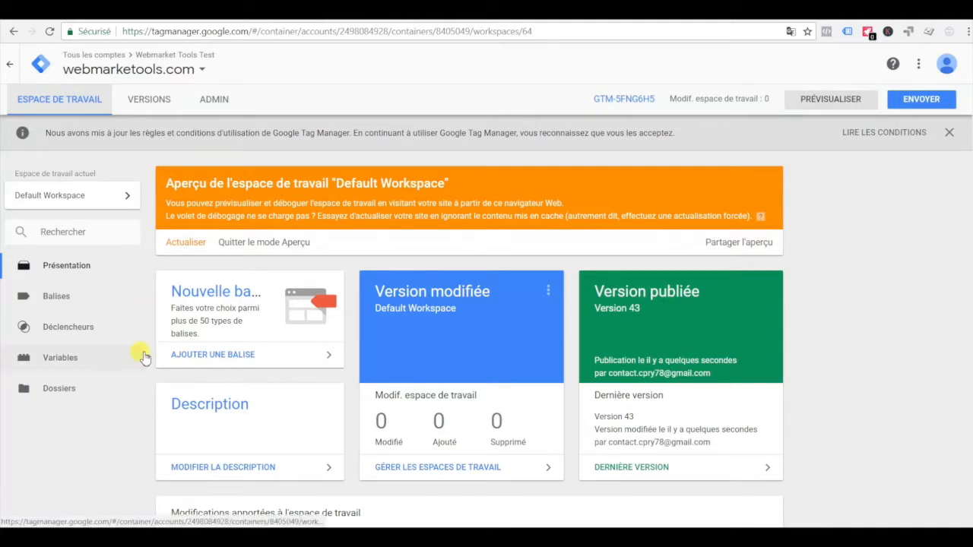
{"action": "left_click", "coordinate": [66, 360]}
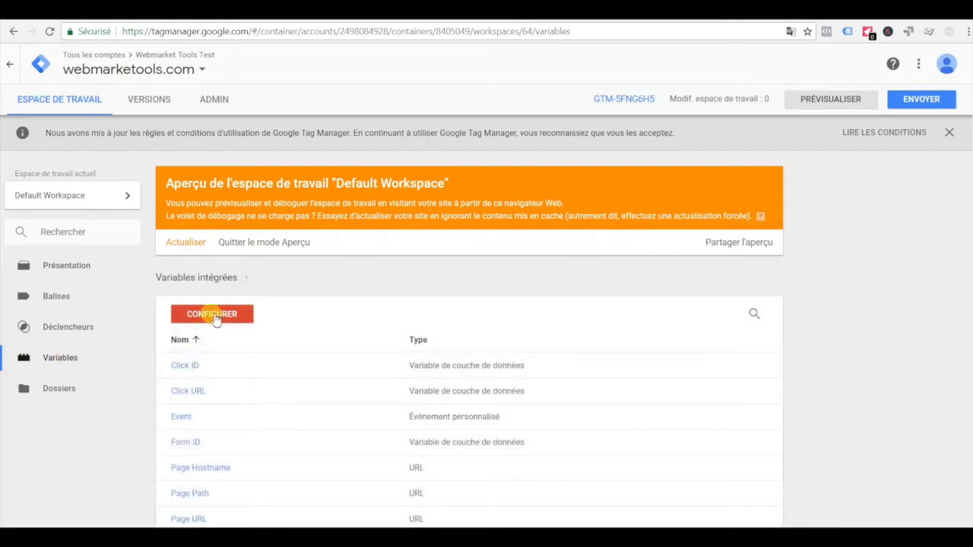
{"action": "left_click", "coordinate": [214, 318]}
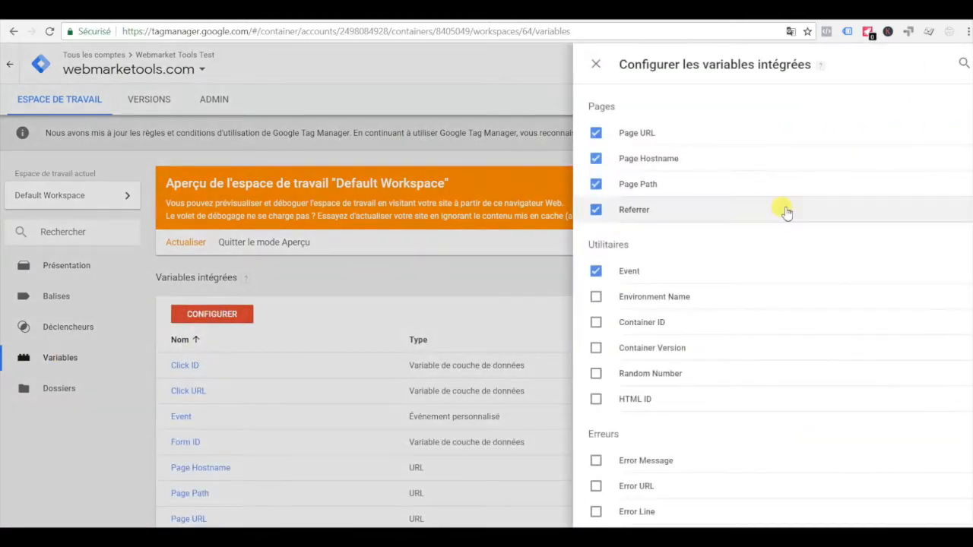
{"action": "scroll", "coordinate": [787, 213], "scroll_direction": "down", "scroll_amount": 5}
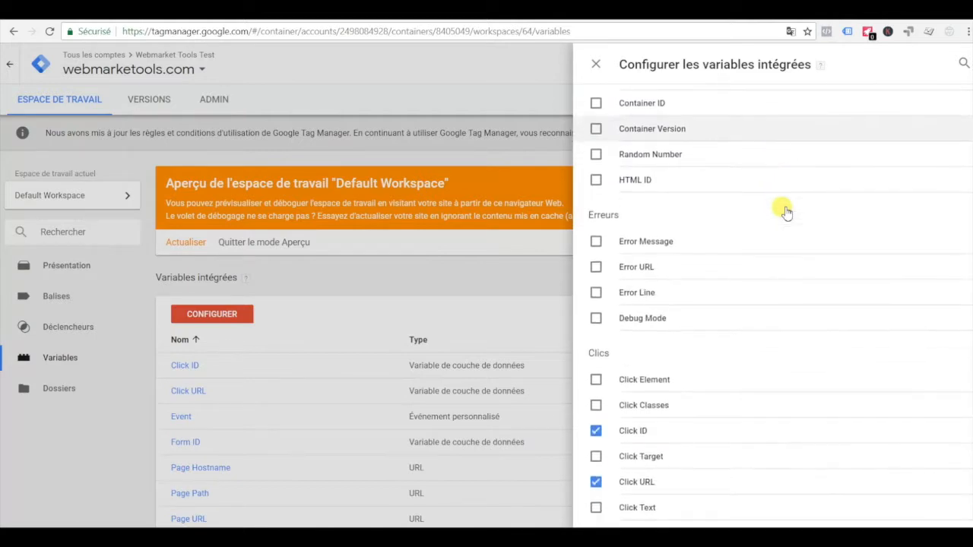
{"action": "scroll", "coordinate": [785, 211], "scroll_direction": "down", "scroll_amount": 3}
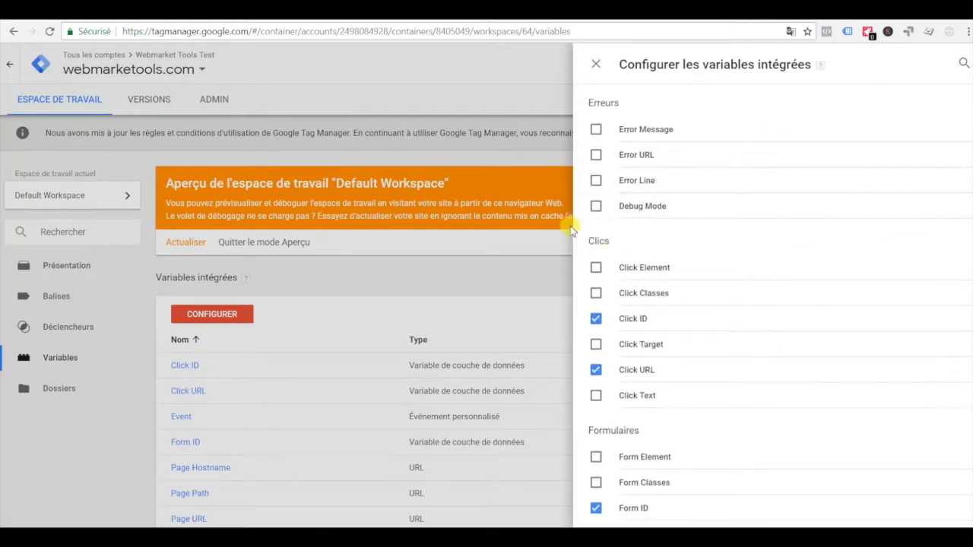
{"action": "left_click", "coordinate": [597, 270]}
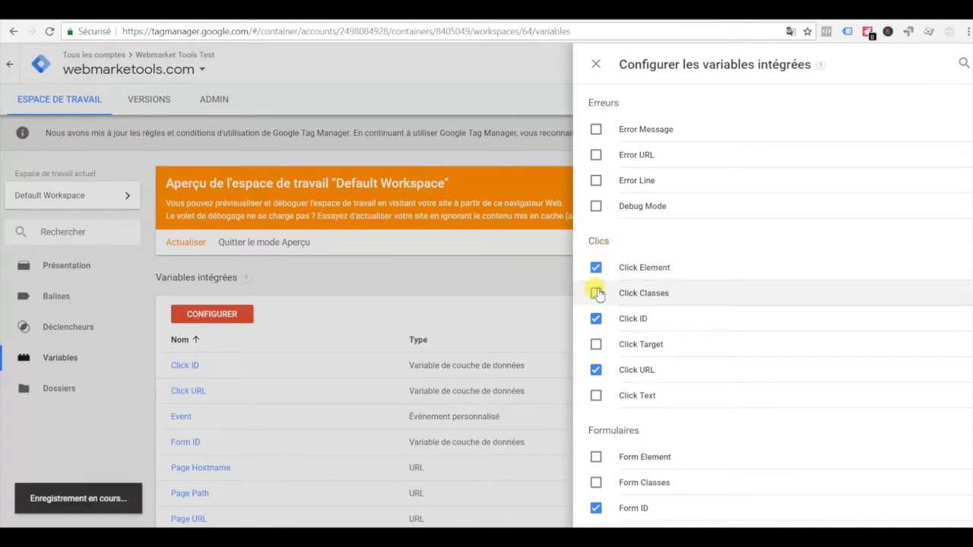
{"action": "left_click", "coordinate": [597, 294]}
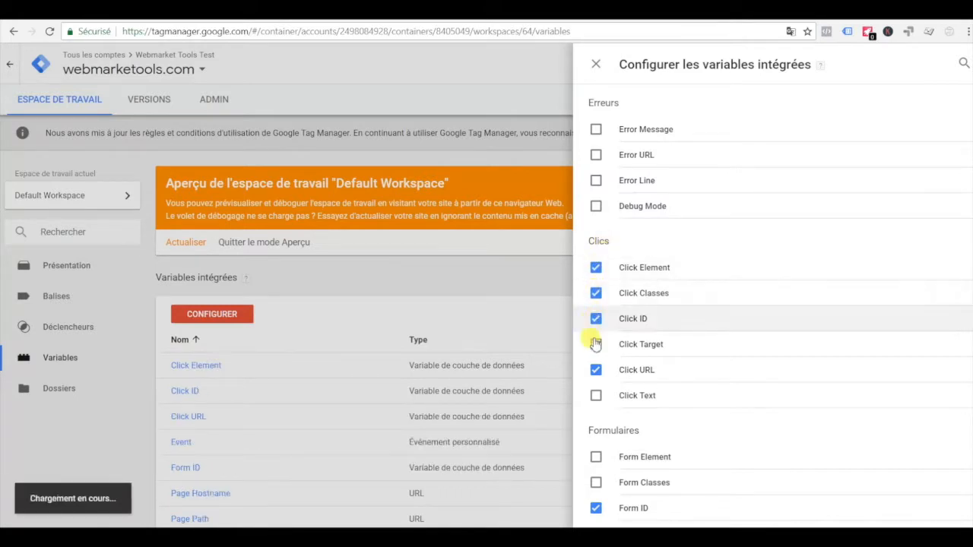
{"action": "left_click", "coordinate": [596, 344]}
{"action": "left_click", "coordinate": [596, 396]}
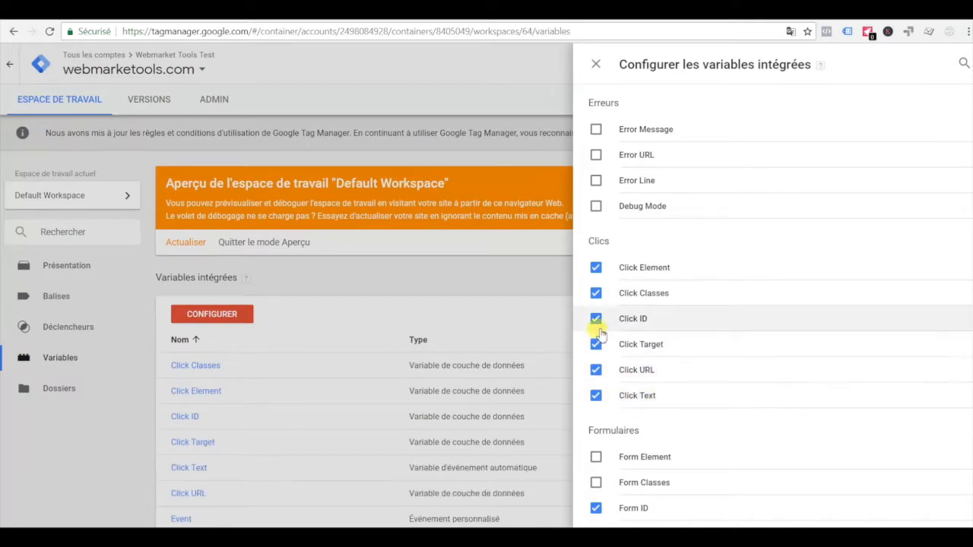
{"action": "left_click", "coordinate": [407, 104]}
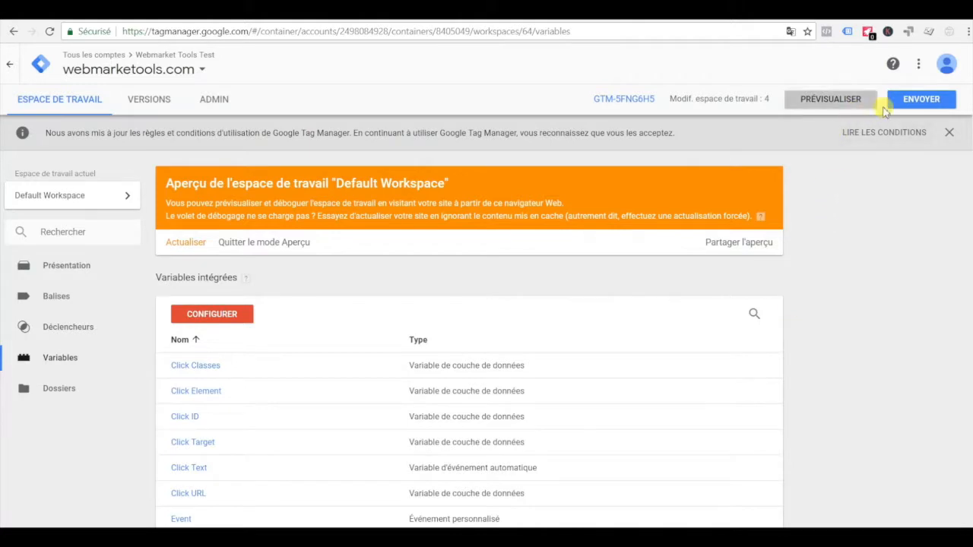
Step: Publish the workspace changes as a new version named "ajout des variables de clics"
{"action": "left_click", "coordinate": [910, 109]}
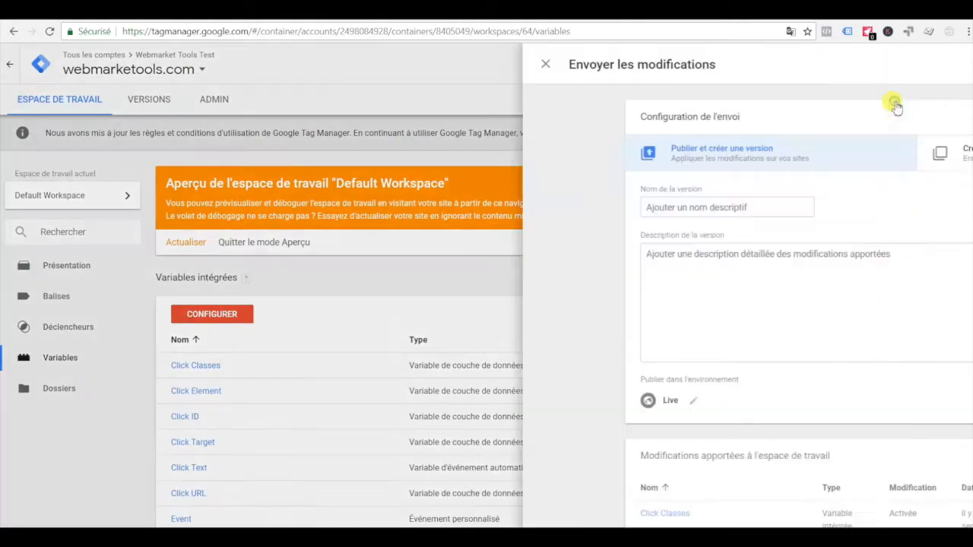
{"action": "left_click", "coordinate": [349, 207]}
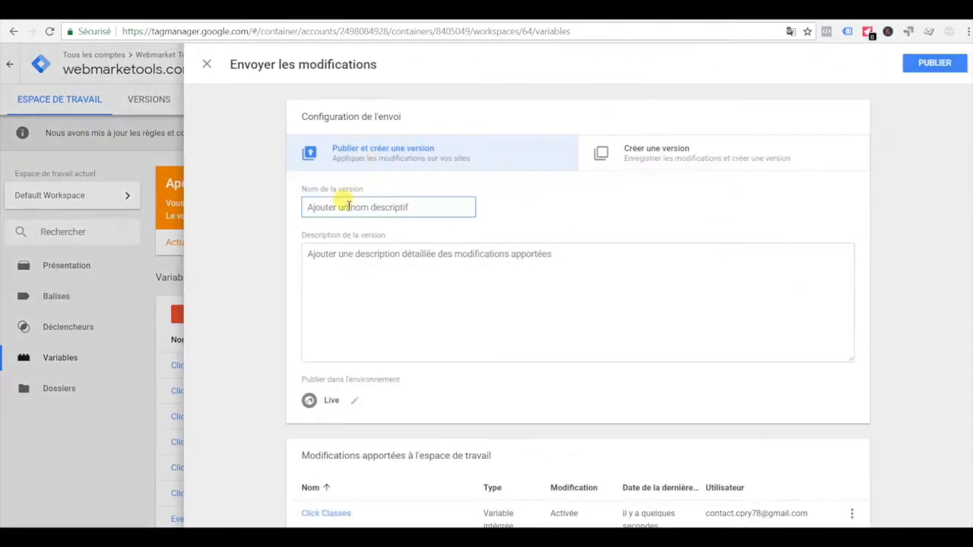
{"action": "type", "text": "ajout"}
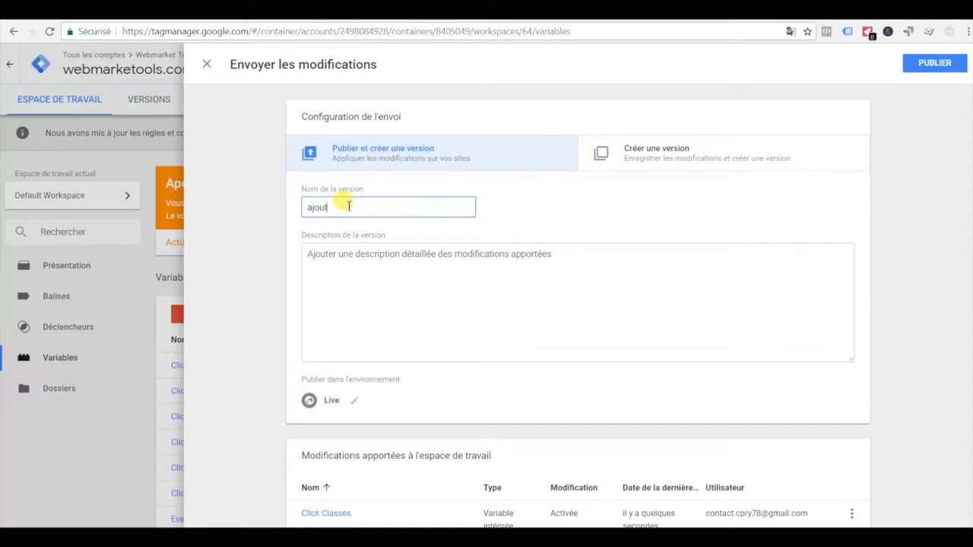
{"action": "type", "text": " des variables de clics"}
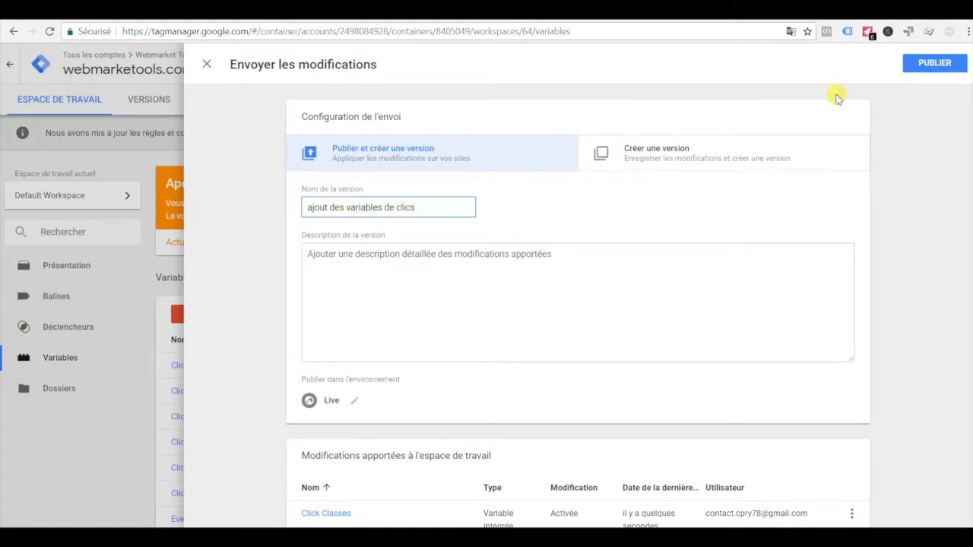
{"action": "left_click", "coordinate": [942, 63]}
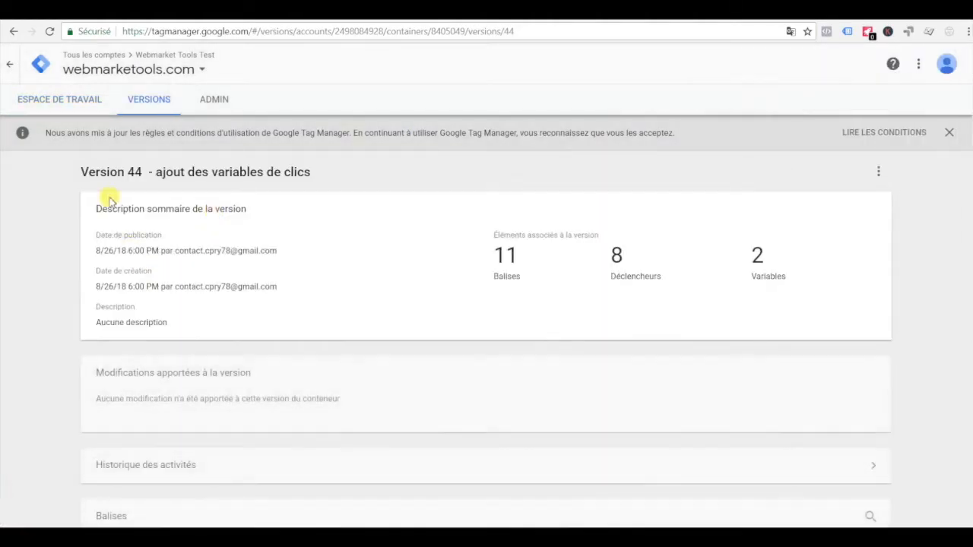
Step: Refresh the workspace preview and reload the webmarketools.com/blog page in preview mode
{"action": "left_click", "coordinate": [49, 101]}
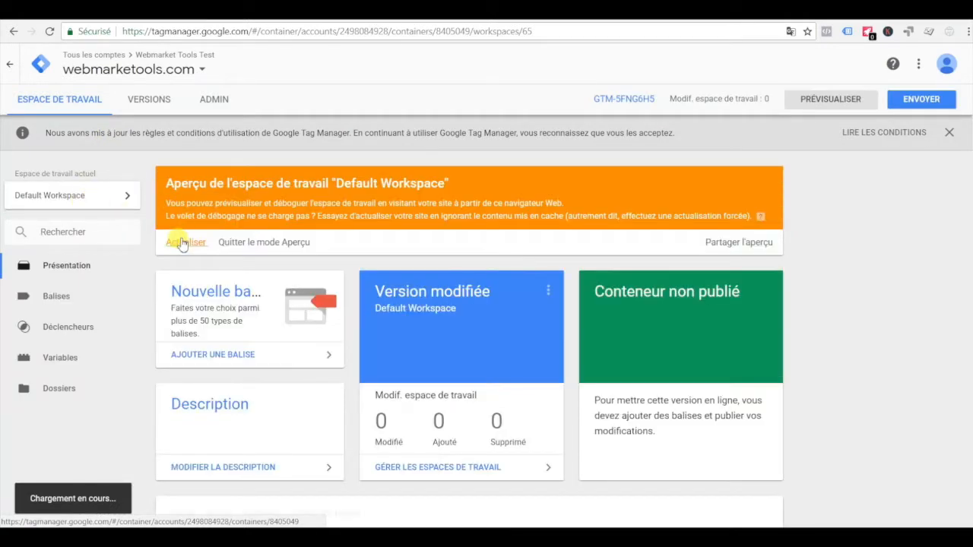
{"action": "left_click", "coordinate": [182, 243]}
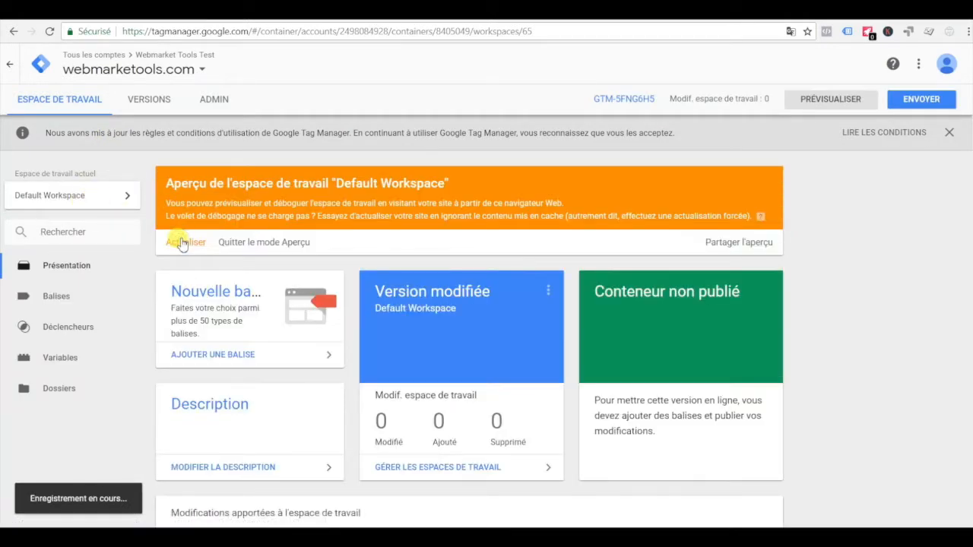
{"action": "left_click", "coordinate": [161, 10]}
{"action": "left_click", "coordinate": [174, 32]}
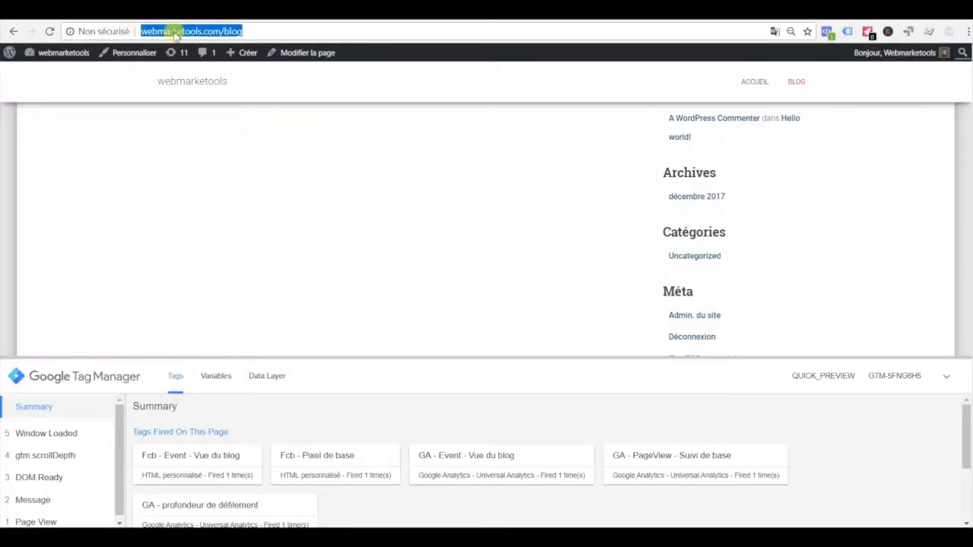
{"action": "key", "text": "Return"}
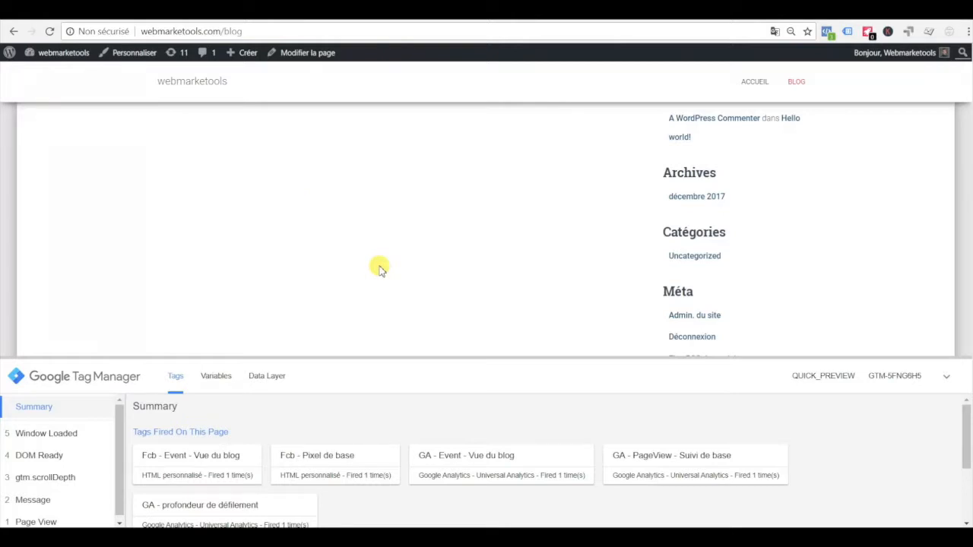
Step: Trigger the "décembre 2017" archive link on the blog twice and examine the variables recorded for gtm.click event 7 in an enlarged debug pane
{"action": "left_click", "coordinate": [687, 199]}
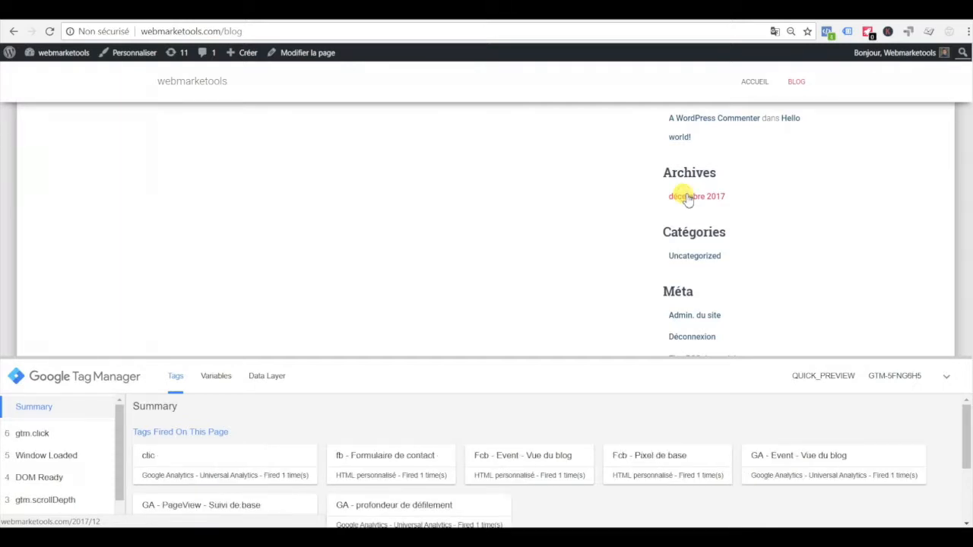
{"action": "left_click", "coordinate": [687, 199]}
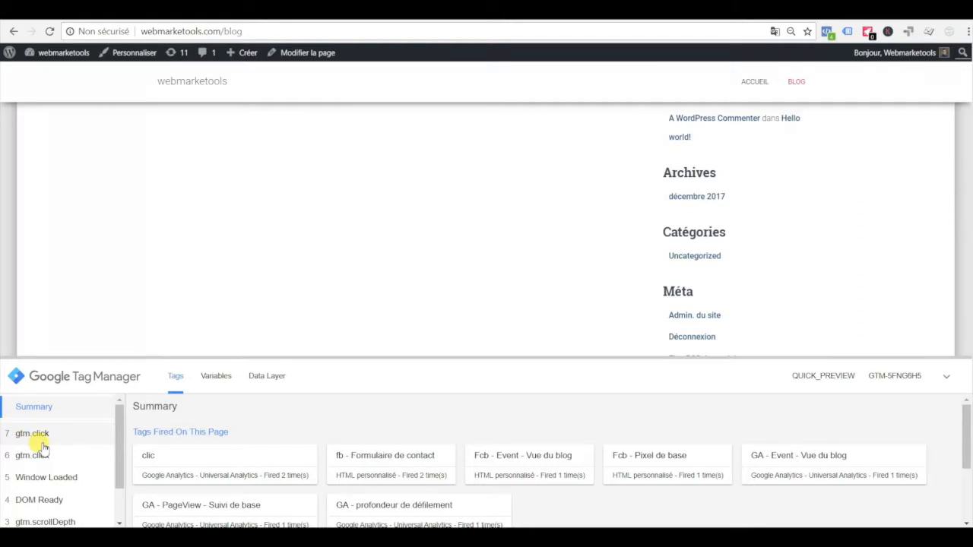
{"action": "left_click", "coordinate": [19, 434]}
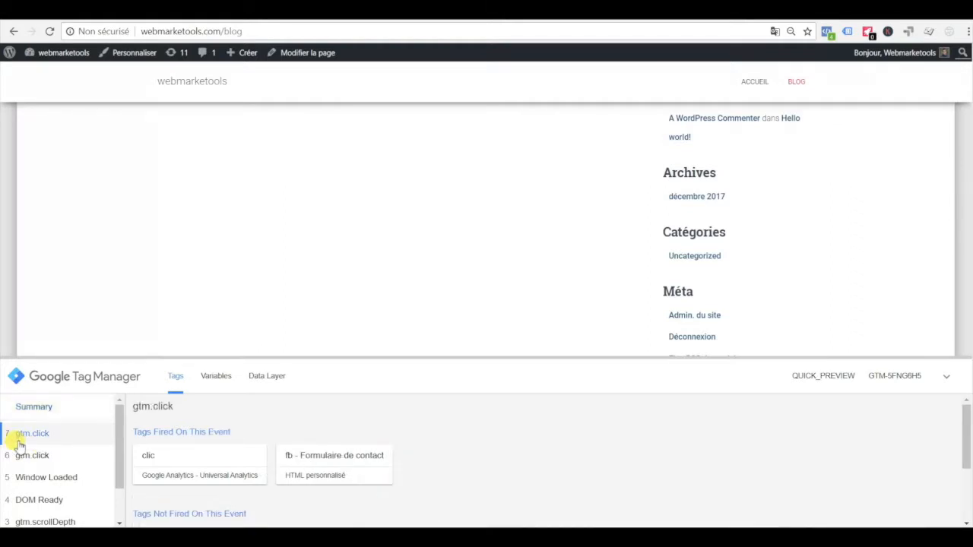
{"action": "left_click", "coordinate": [212, 378]}
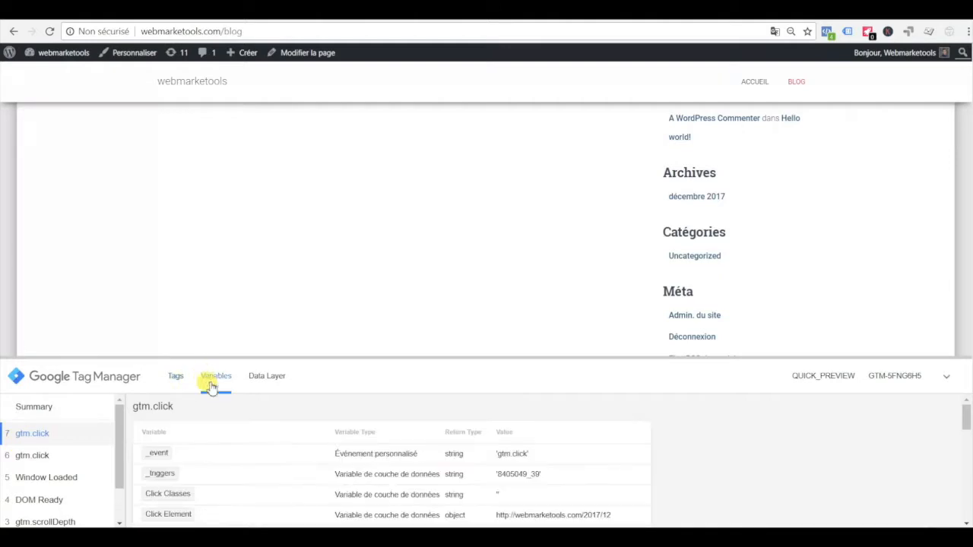
{"action": "scroll", "coordinate": [269, 452], "scroll_direction": "down", "scroll_amount": 3}
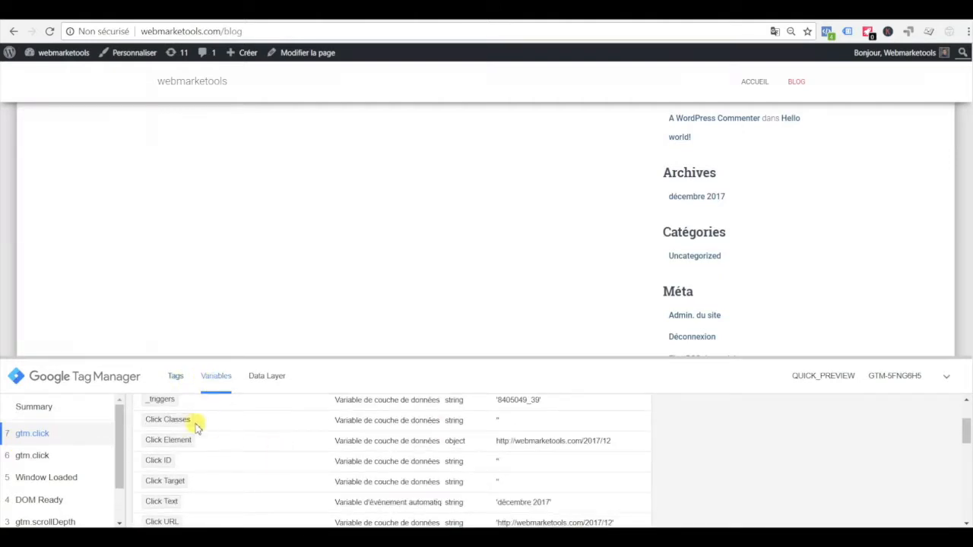
{"action": "scroll", "coordinate": [194, 426], "scroll_direction": "up", "scroll_amount": 2}
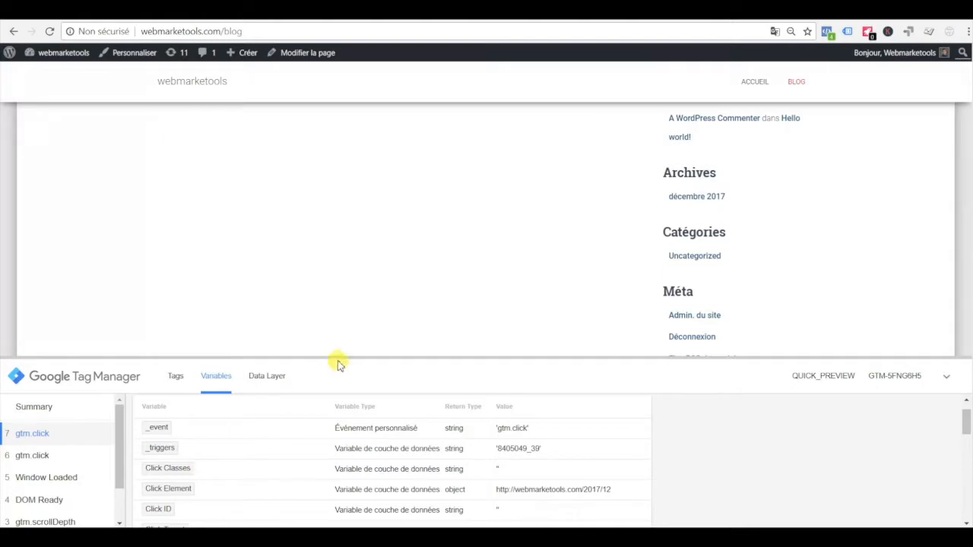
{"action": "left_click_drag", "start_coordinate": [335, 355], "coordinate": [338, 259]}
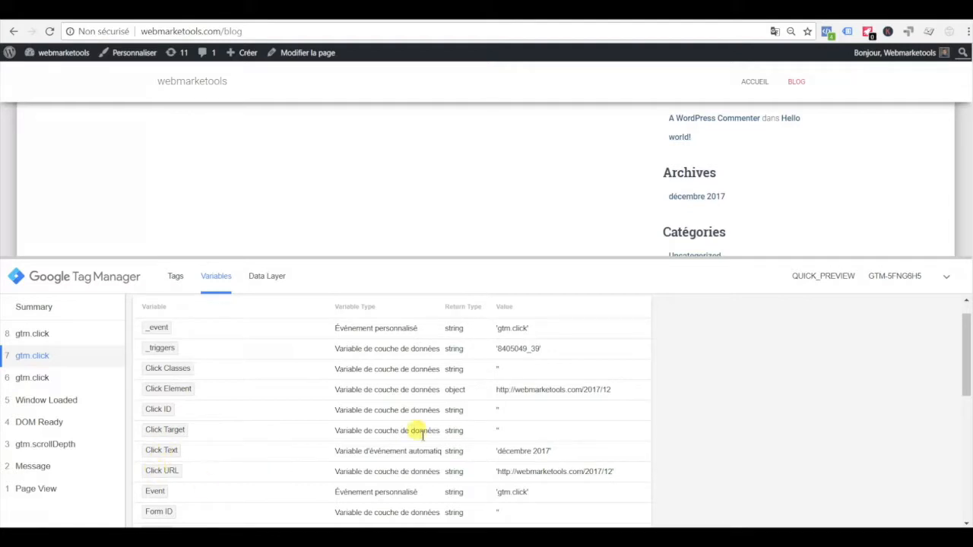
{"action": "scroll", "coordinate": [385, 431], "scroll_direction": "down", "scroll_amount": 1}
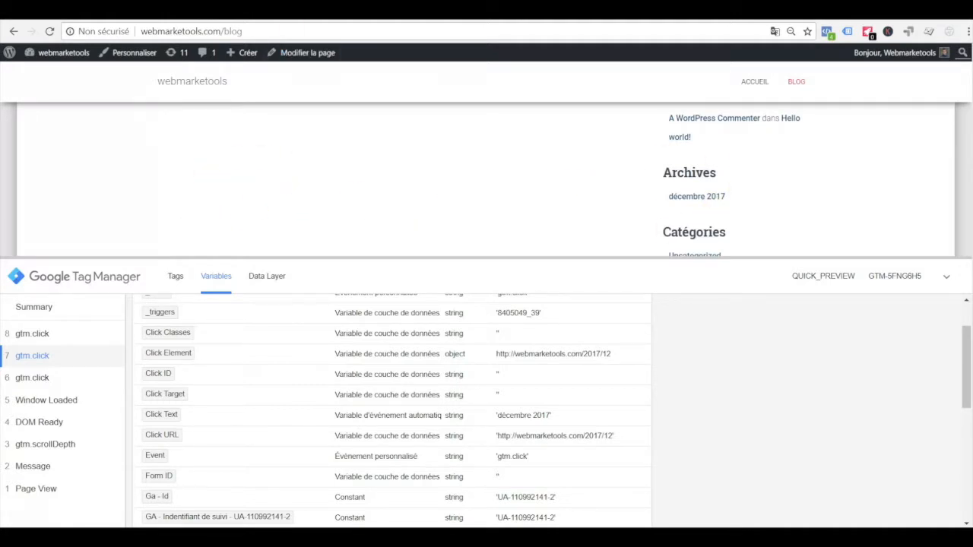
Step: Return to the Google Tag Manager workspace and create a new tag named "GA - Event - Consultation des archives"
{"action": "left_click", "coordinate": [308, 10]}
{"action": "left_click", "coordinate": [33, 297]}
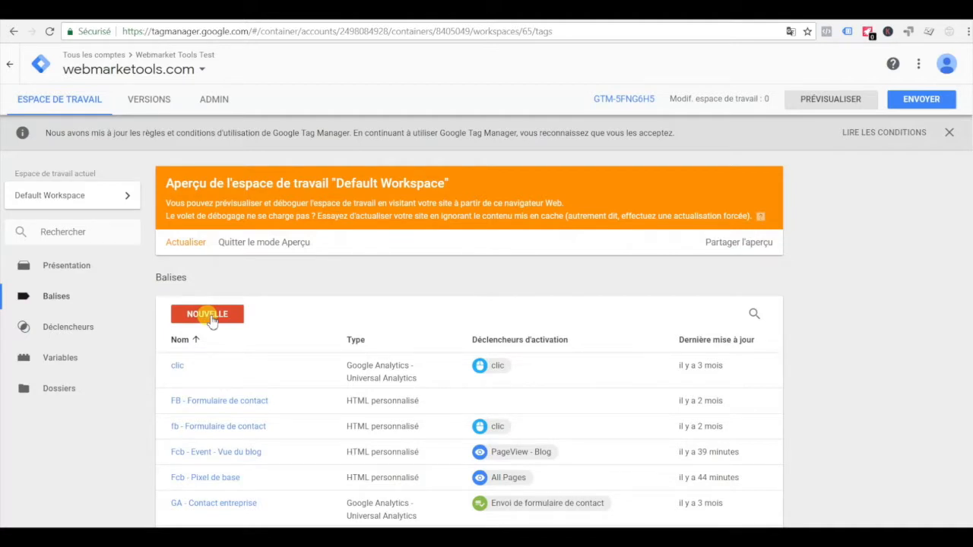
{"action": "left_click", "coordinate": [211, 317]}
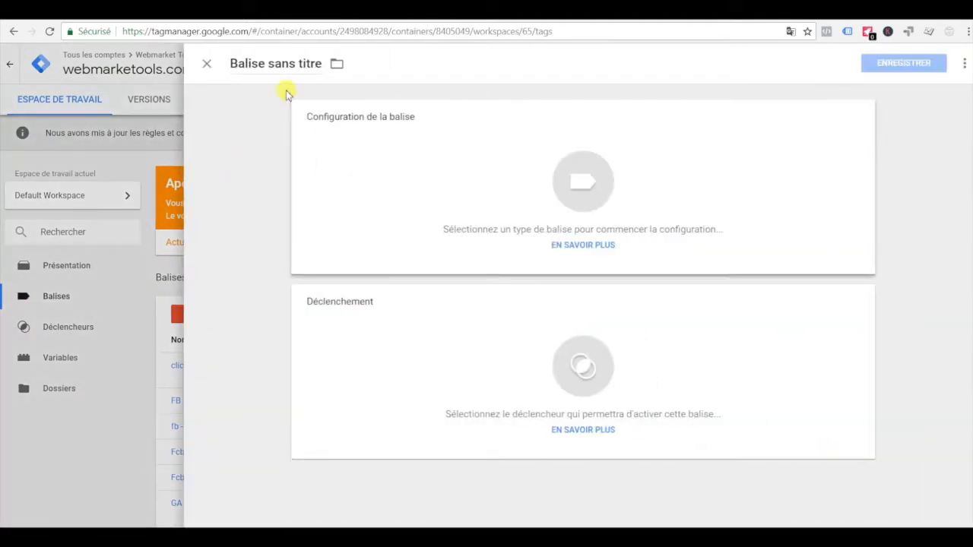
{"action": "left_click", "coordinate": [256, 67]}
{"action": "key", "text": "BackSpace"}
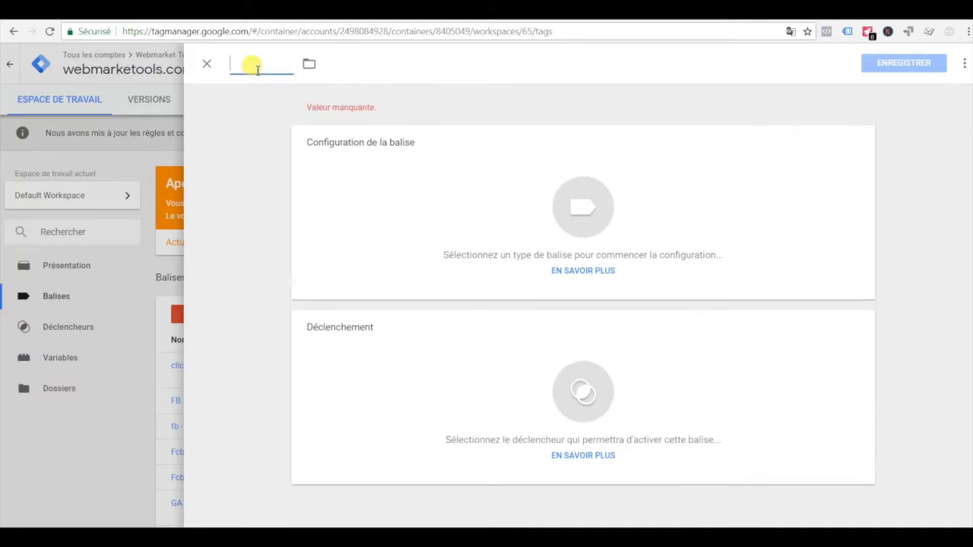
{"action": "type", "text": "GA"}
{"action": "key", "text": "Caps_Lock"}
{"action": "type", "text": "-"}
{"action": "key", "text": "Caps_Lock"}
{"action": "type", "text": "E"}
{"action": "key", "text": "Caps_Lock"}
{"action": "type", "text": "vent -"}
{"action": "key", "text": "Caps_Lock"}
{"action": "type", "text": "C"}
{"action": "key", "text": "Caps_Lock"}
{"action": "type", "text": "onsi"}
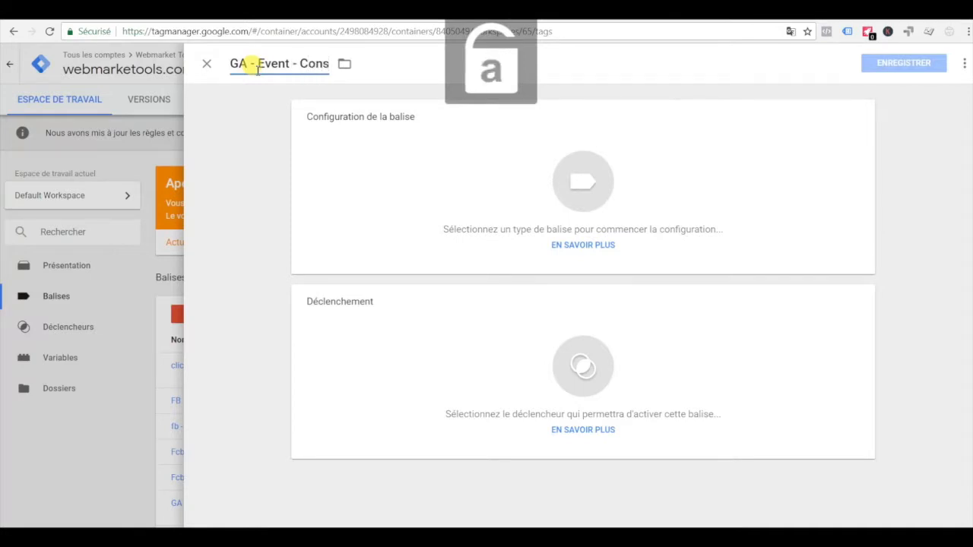
{"action": "key", "text": "BackSpace"}
{"action": "type", "text": "il"}
{"action": "key", "text": "BackSpace"}
{"action": "key", "text": "BackSpace"}
{"action": "type", "text": "i"}
{"action": "key", "text": "BackSpace"}
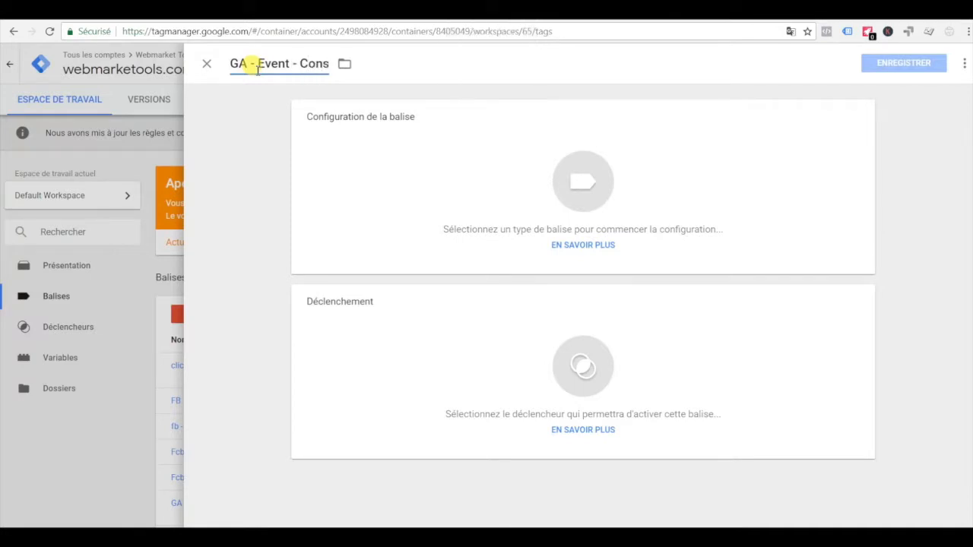
{"action": "type", "text": "ultation d"}
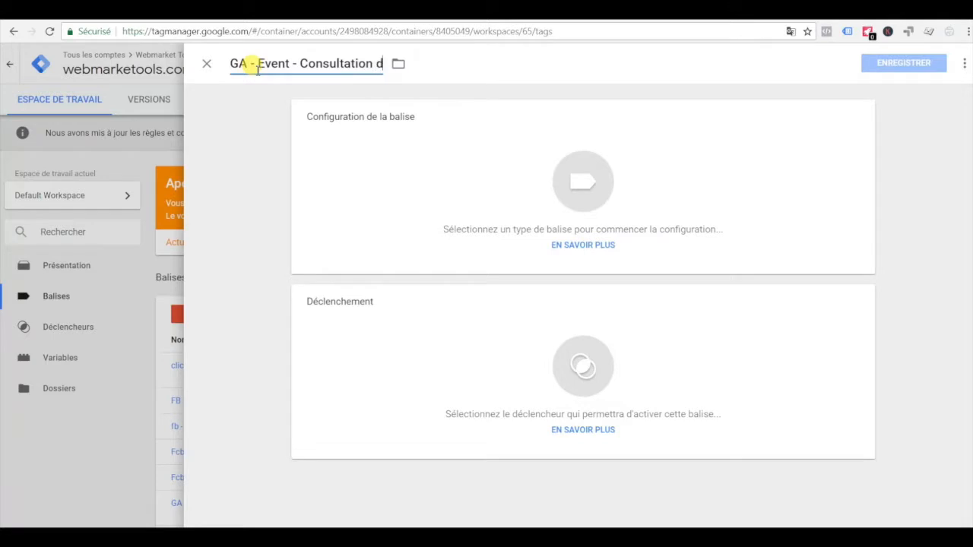
{"action": "type", "text": "es archives"}
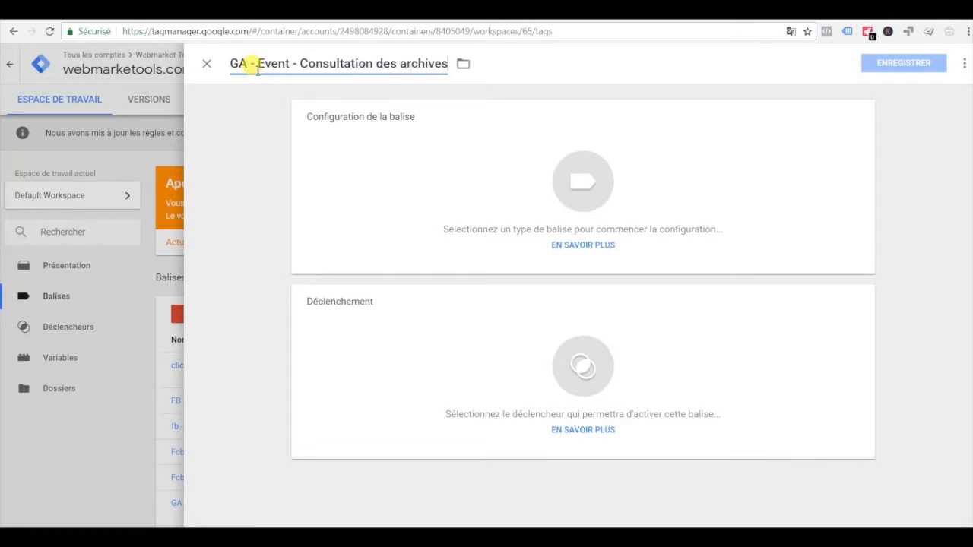
Step: Set the new tag's type to Google Analytics - Universal Analytics
{"action": "left_click", "coordinate": [553, 202]}
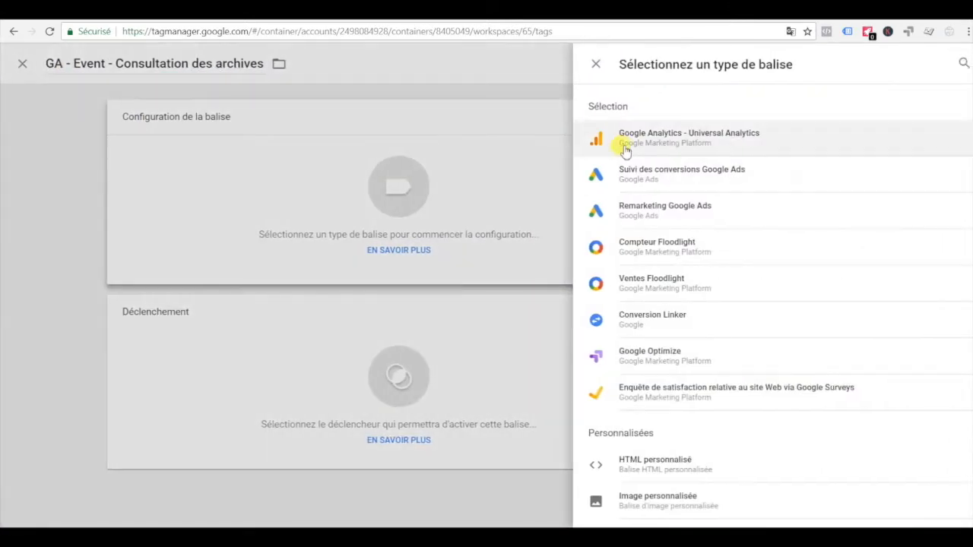
{"action": "left_click", "coordinate": [627, 150]}
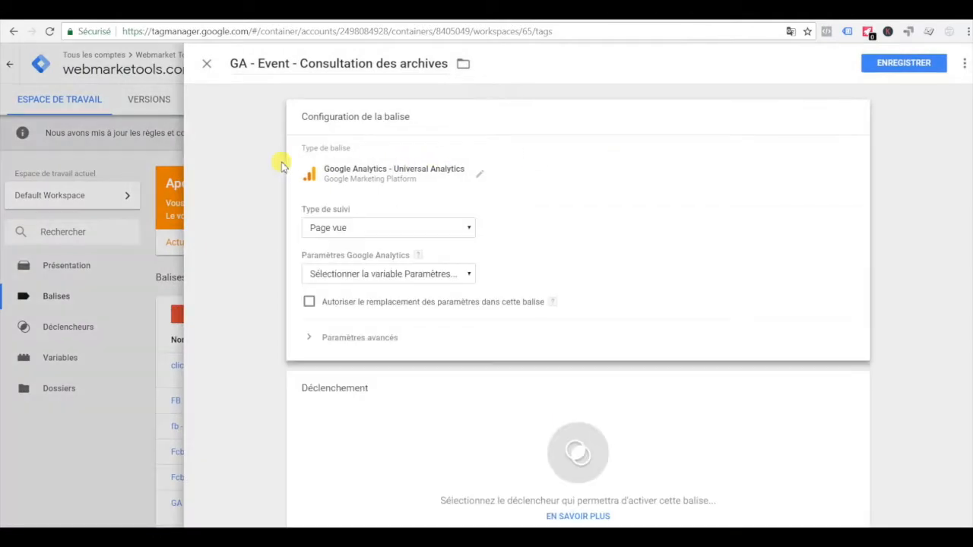
Step: Set the tag's tracking type to Événement and enter "Click" as the event category
{"action": "left_click", "coordinate": [317, 228]}
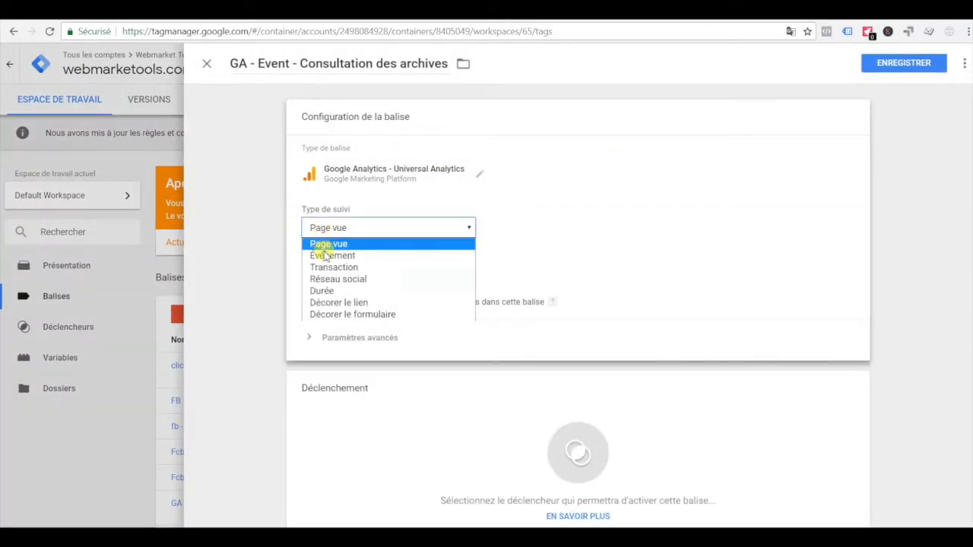
{"action": "left_click", "coordinate": [326, 243]}
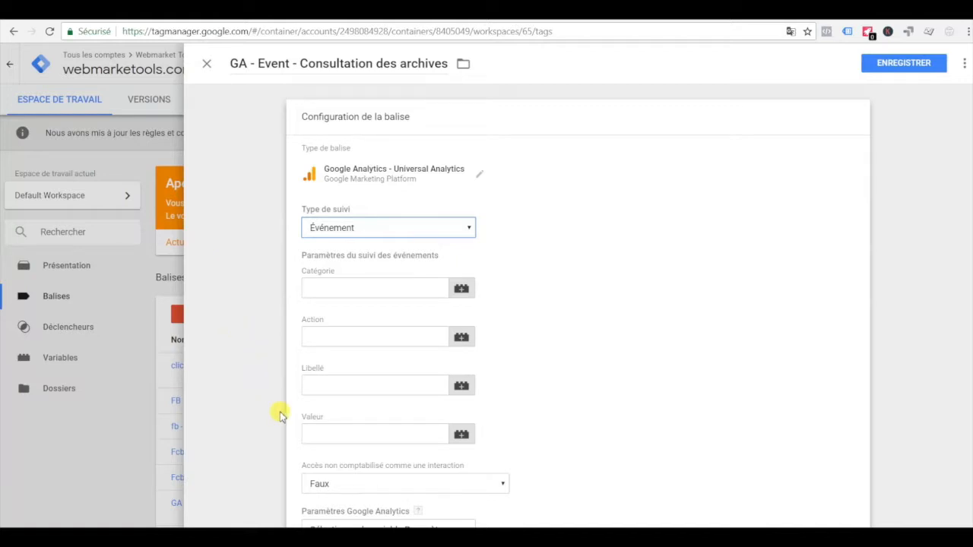
{"action": "left_click", "coordinate": [308, 286]}
{"action": "key", "text": "Caps_Lock"}
{"action": "type", "text": "C"}
{"action": "key", "text": "Caps_Lock"}
{"action": "type", "text": "lick"}
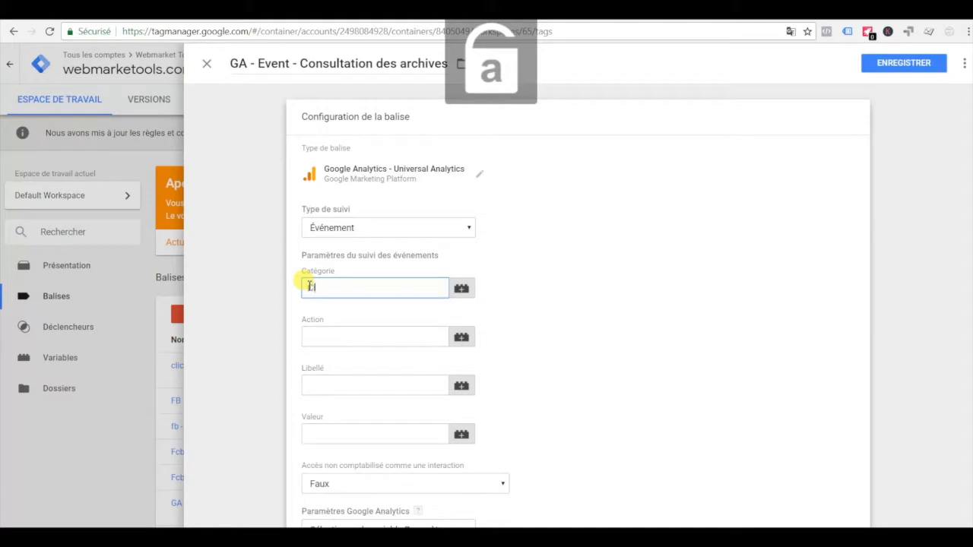
Step: Set the event action to "Consultation des archives"
{"action": "left_click", "coordinate": [308, 337]}
{"action": "key", "text": "Caps_Lock"}
{"action": "type", "text": "C"}
{"action": "key", "text": "Caps_Lock"}
{"action": "type", "text": "onsultation"}
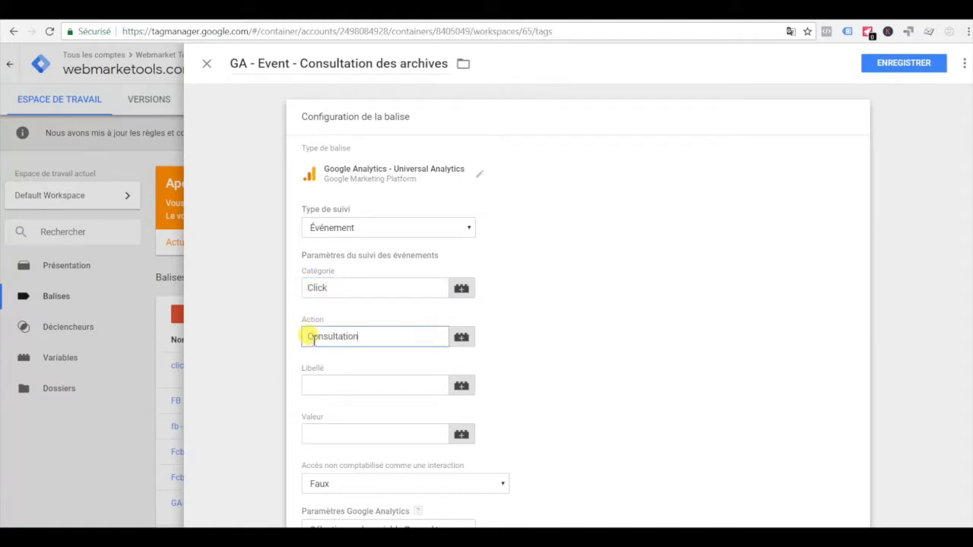
{"action": "type", "text": " des archi"}
Step: Set the event label to the {{Click Text}} variable, consulting the blog preview's click variables for reference
{"action": "left_click", "coordinate": [309, 386]}
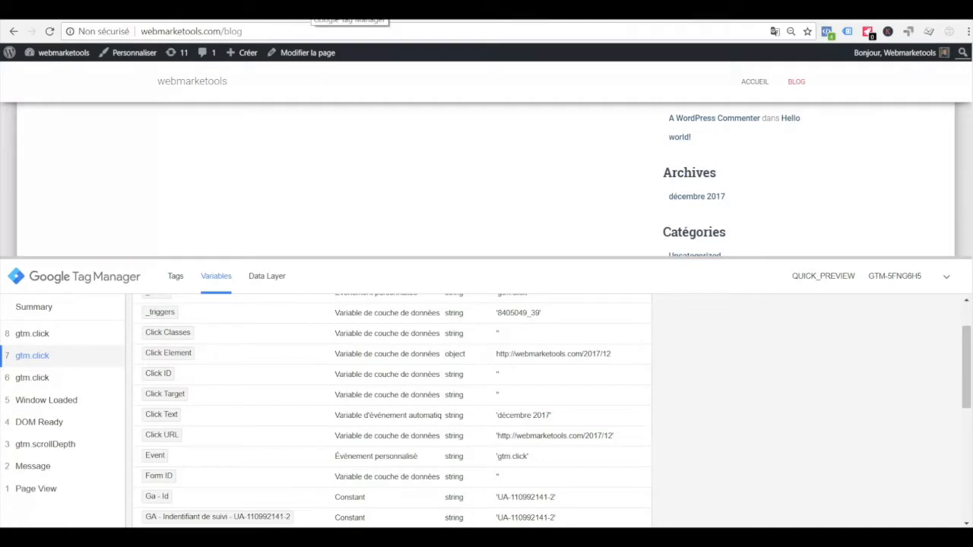
{"action": "left_click", "coordinate": [350, 10]}
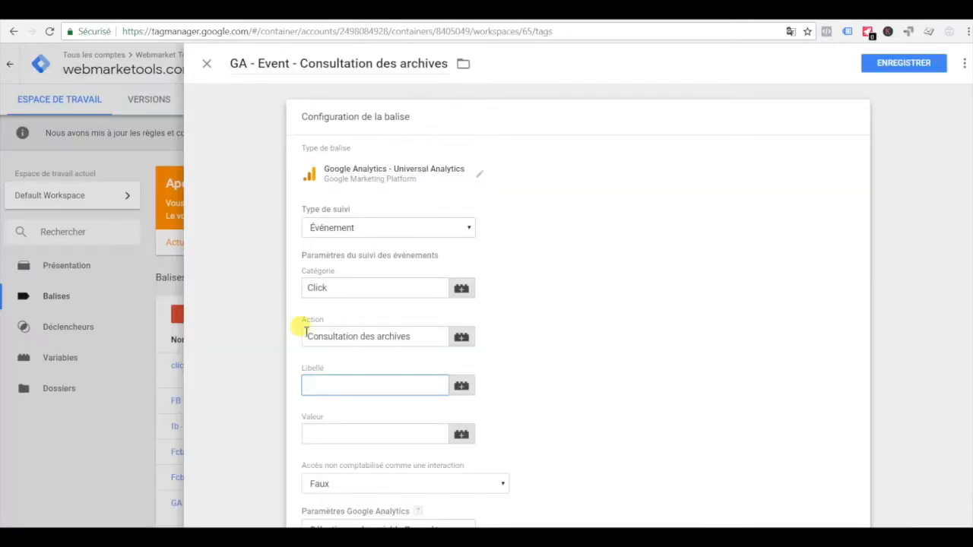
{"action": "left_click", "coordinate": [461, 386]}
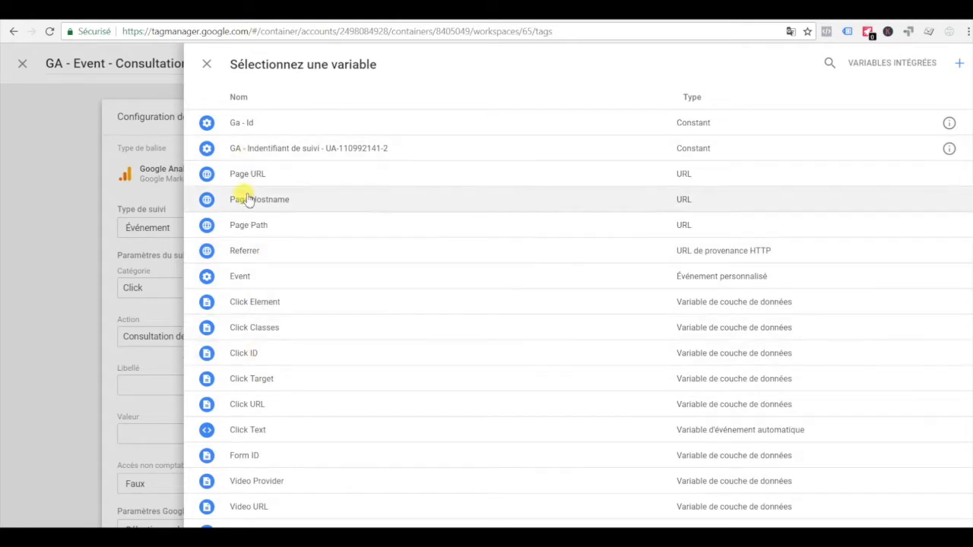
{"action": "scroll", "coordinate": [239, 396], "scroll_direction": "down", "scroll_amount": 1}
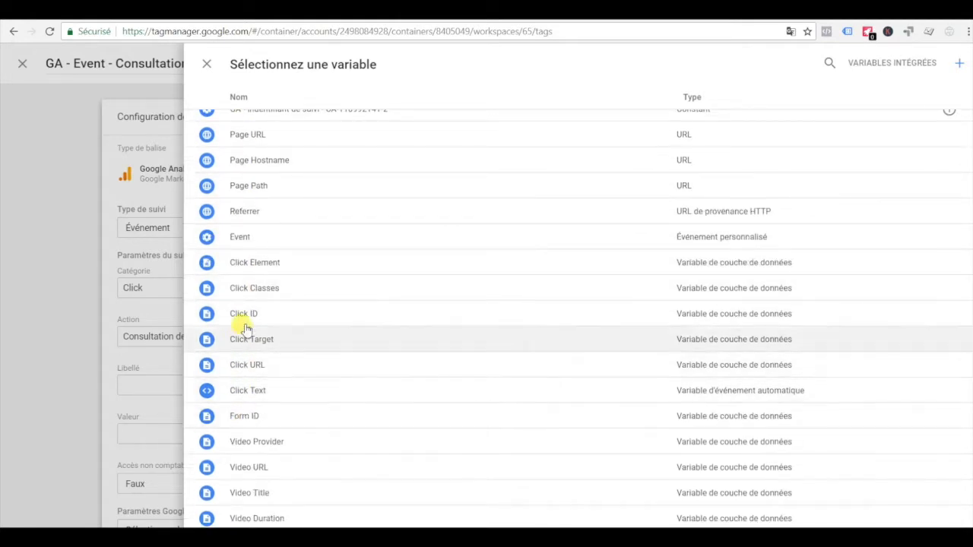
{"action": "left_click", "coordinate": [246, 389]}
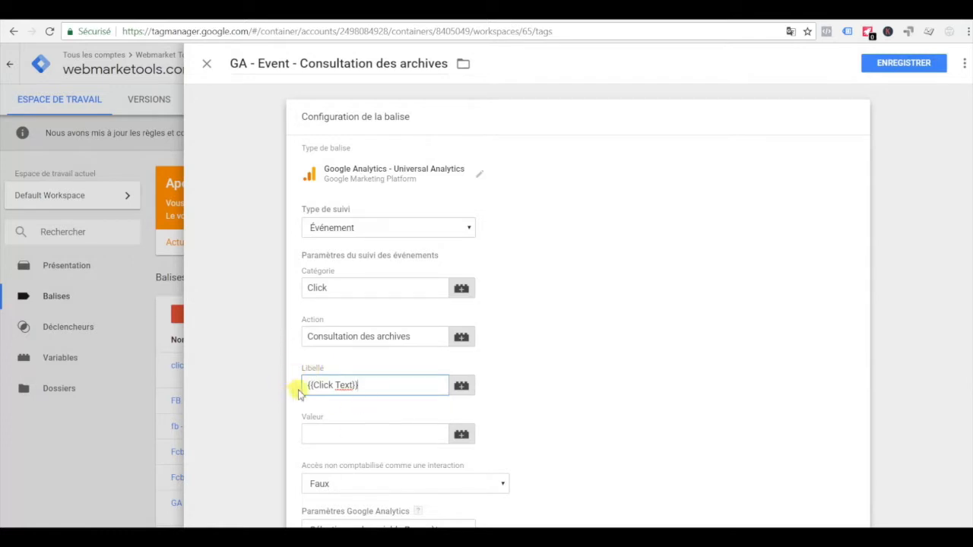
{"action": "left_click", "coordinate": [232, 388]}
Step: Allow the settings to be overridden in this tag and use the "GA - Indentifiant de suivi" constant as its tracking ID
{"action": "scroll", "coordinate": [232, 388], "scroll_direction": "down", "scroll_amount": 1}
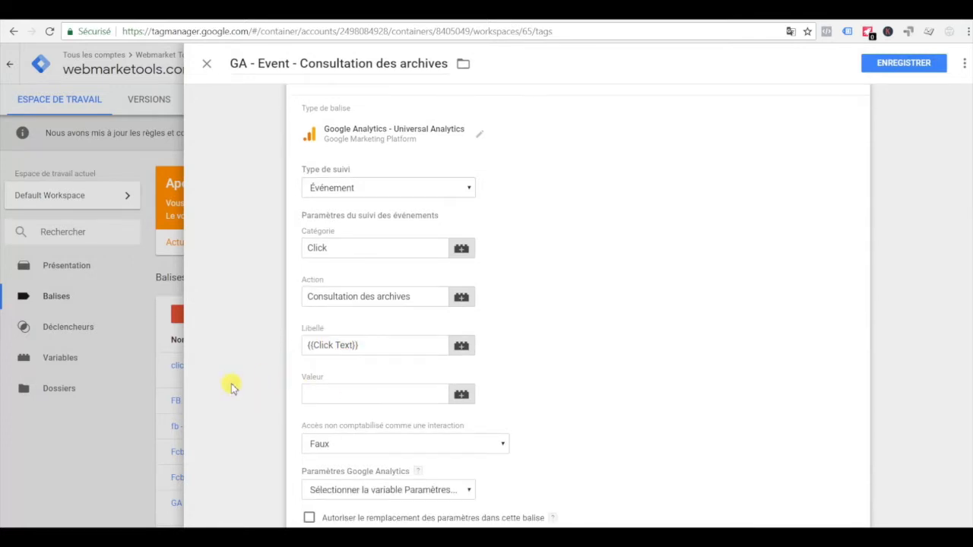
{"action": "scroll", "coordinate": [232, 388], "scroll_direction": "down", "scroll_amount": 3}
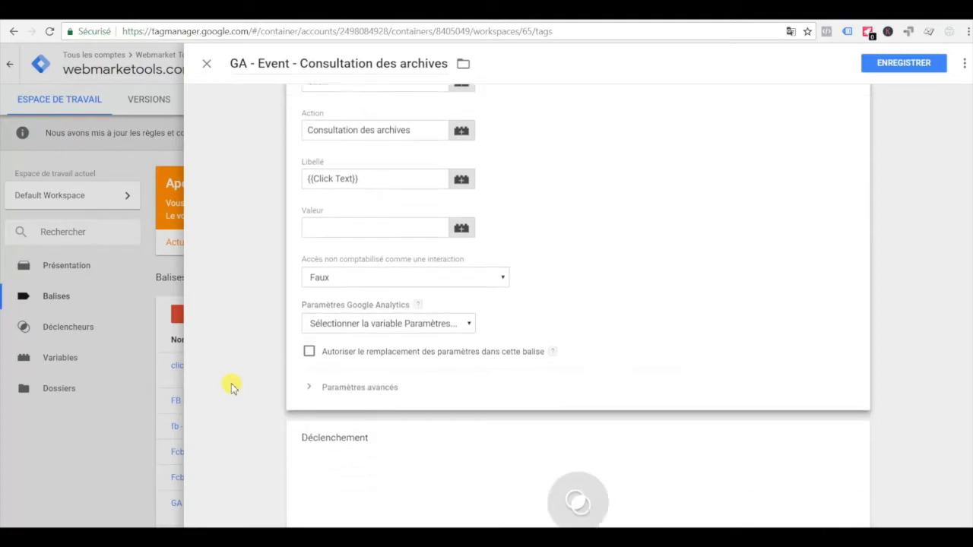
{"action": "left_click", "coordinate": [309, 286]}
{"action": "left_click", "coordinate": [459, 325]}
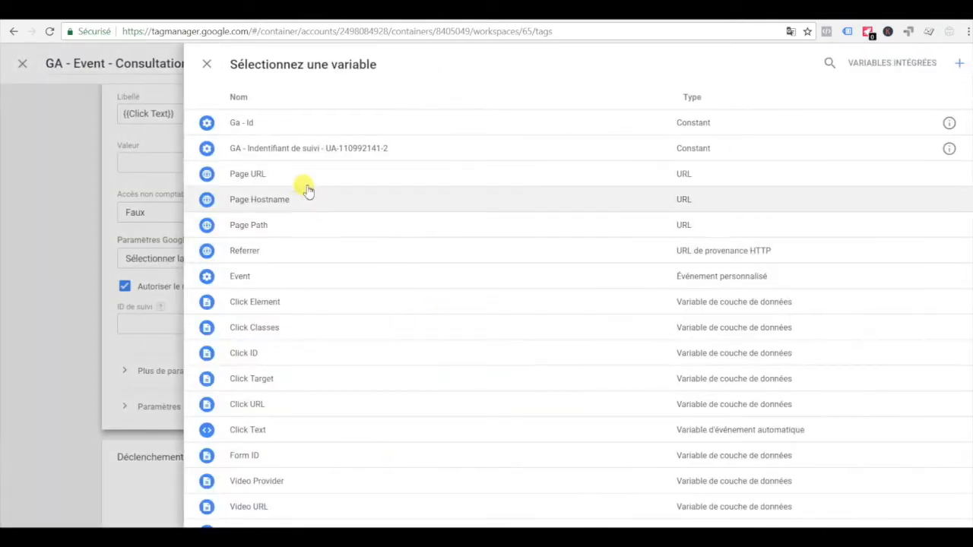
{"action": "left_click", "coordinate": [295, 151]}
Step: Add a new trigger to the tag and name it "Clic - Consultation des archives"
{"action": "scroll", "coordinate": [569, 461], "scroll_direction": "down", "scroll_amount": 1}
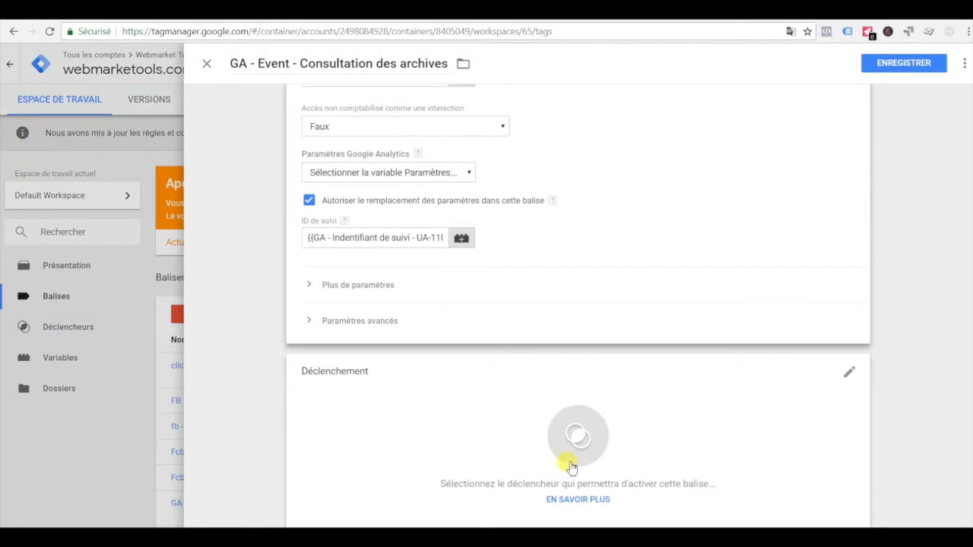
{"action": "left_click", "coordinate": [570, 461]}
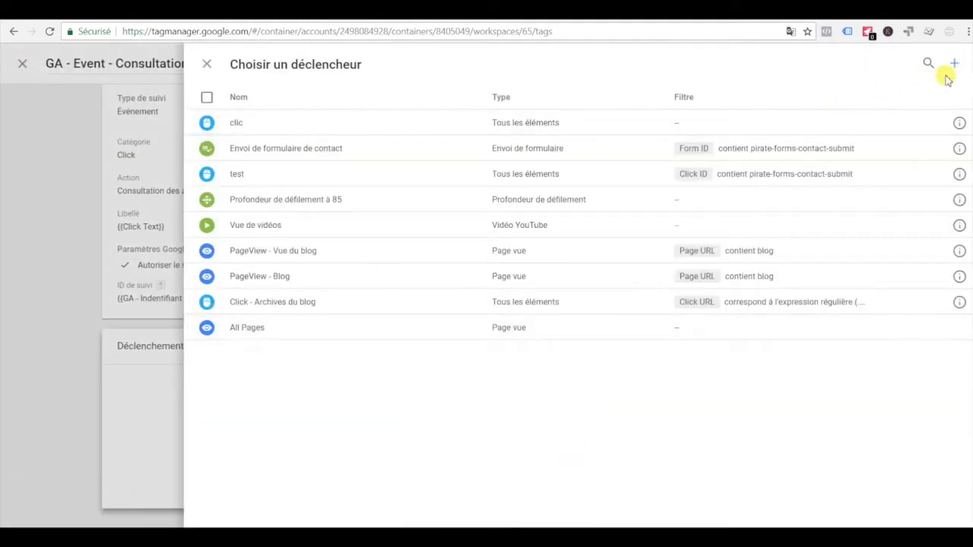
{"action": "left_click", "coordinate": [953, 67]}
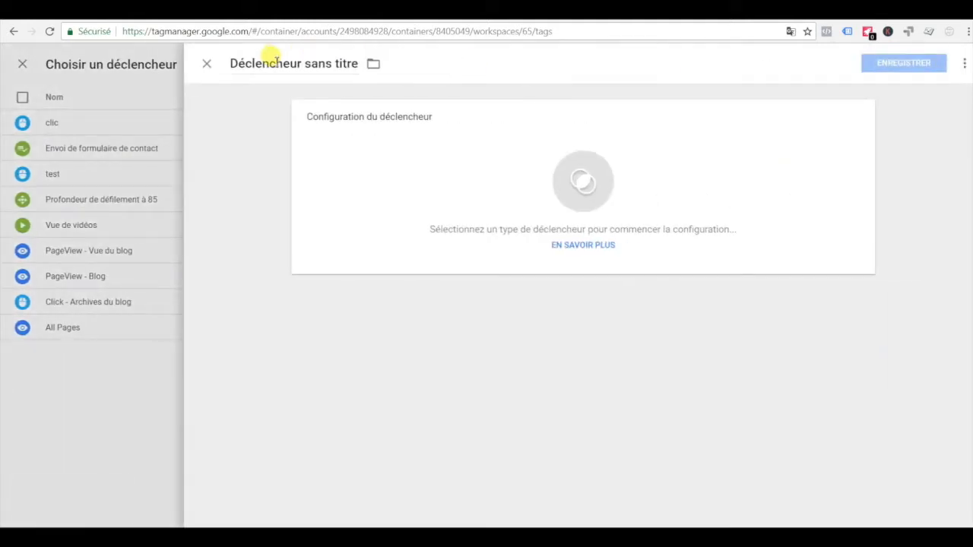
{"action": "left_click", "coordinate": [273, 61]}
{"action": "key", "text": "BackSpace"}
{"action": "key", "text": "Caps_Lock"}
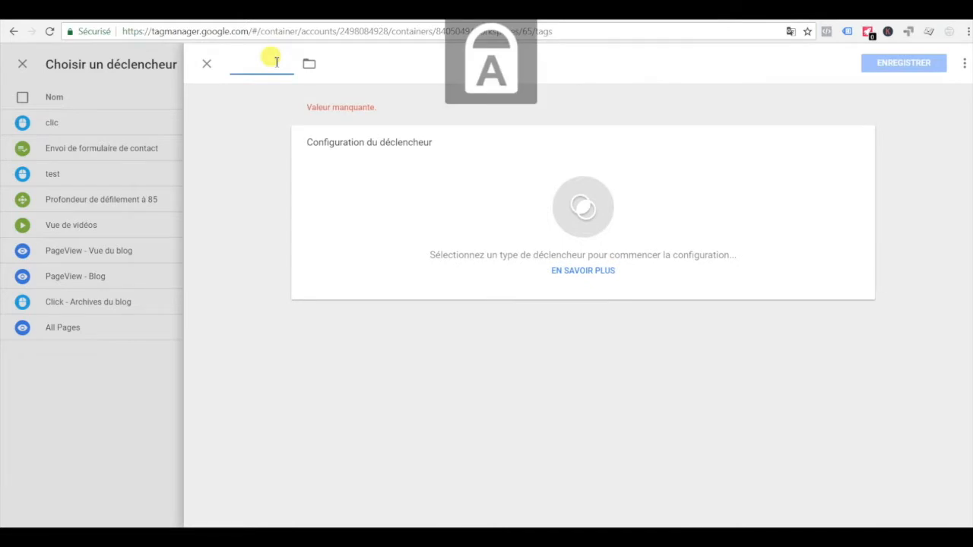
{"action": "type", "text": "C"}
{"action": "key", "text": "Caps_Lock"}
{"action": "type", "text": "lick"}
{"action": "key", "text": "BackSpace"}
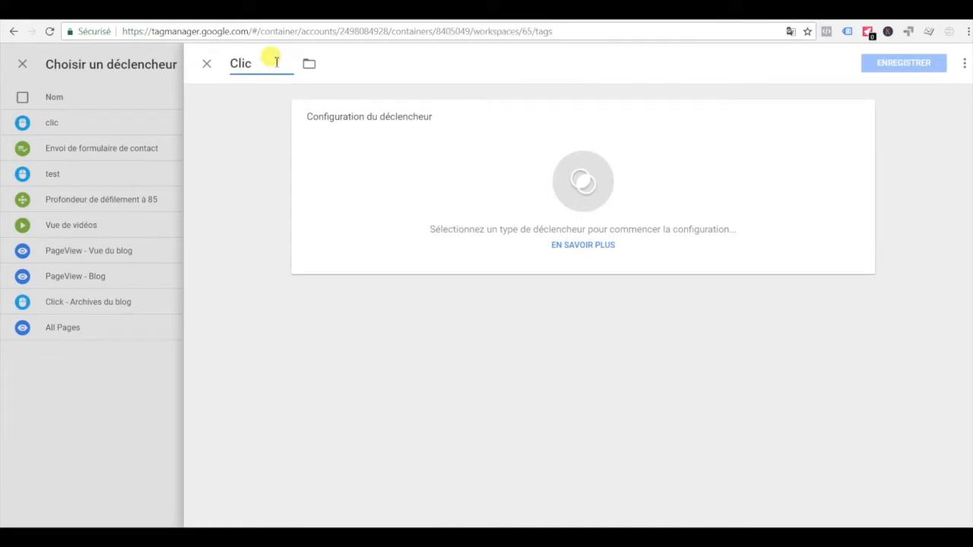
{"action": "type", "text": "-"}
{"action": "key", "text": "Caps_Lock"}
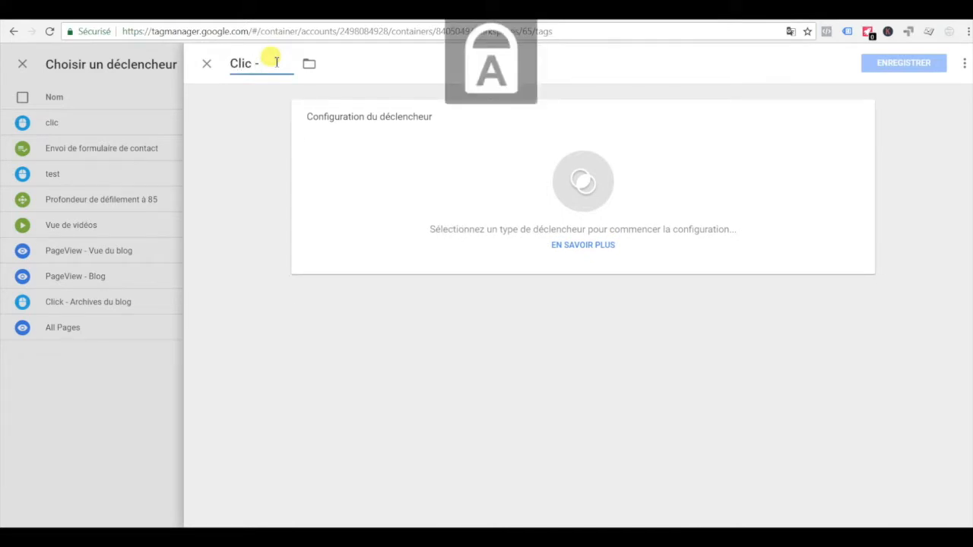
{"action": "type", "text": "C"}
{"action": "key", "text": "Caps_Lock"}
{"action": "type", "text": "onsultation des archives"}
Step: Set the trigger type to "Clic - Tous les éléments" and limit it to "Certains clics"
{"action": "left_click", "coordinate": [566, 182]}
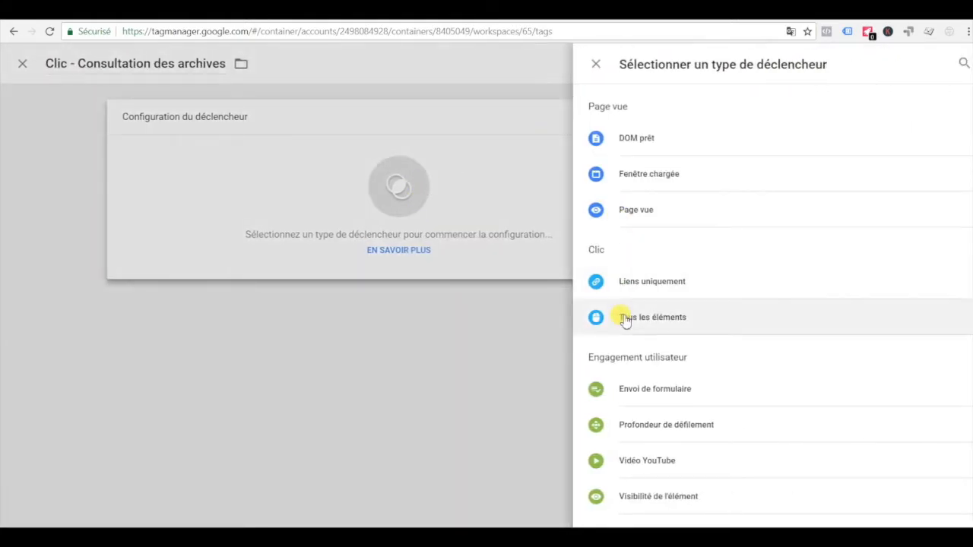
{"action": "left_click", "coordinate": [623, 318]}
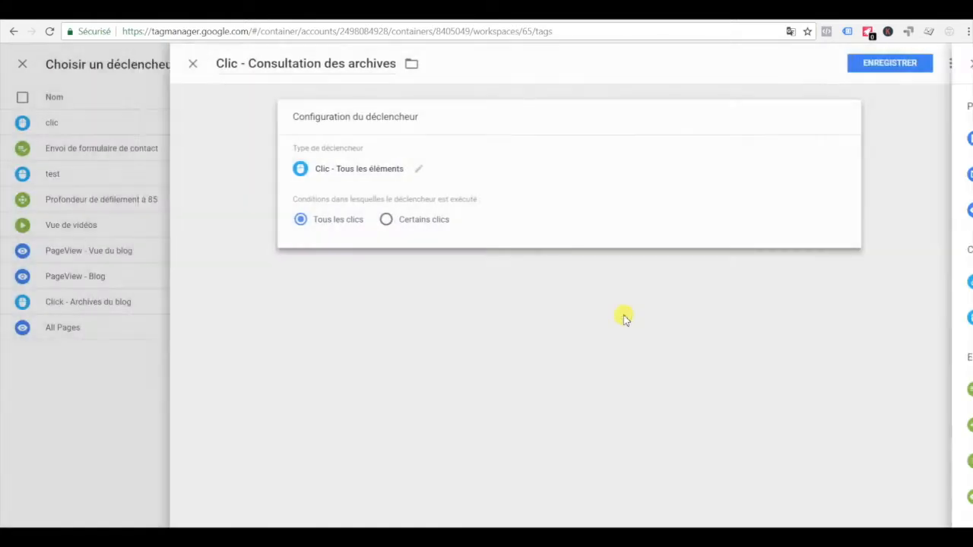
{"action": "left_click", "coordinate": [401, 220]}
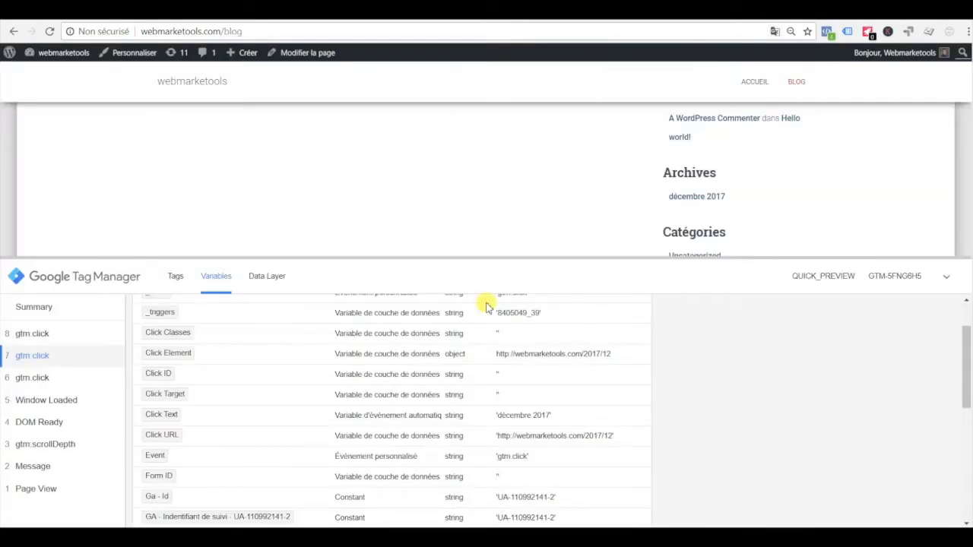
Step: Check the Click URL value in the blog preview's debug pane and set the trigger condition to Click URL "correspond à l'expression régulière"
{"action": "scroll", "coordinate": [178, 391], "scroll_direction": "up", "scroll_amount": 1}
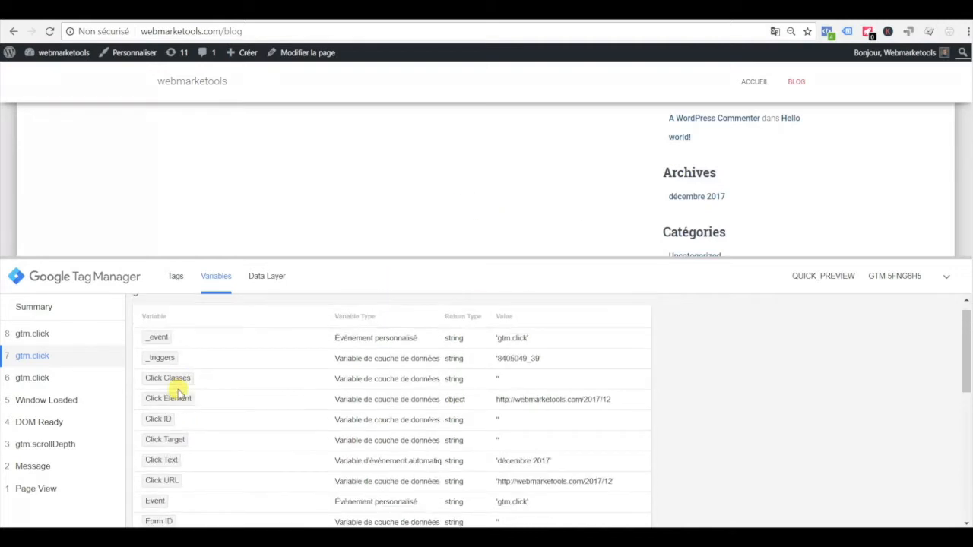
{"action": "scroll", "coordinate": [171, 437], "scroll_direction": "down", "scroll_amount": 1}
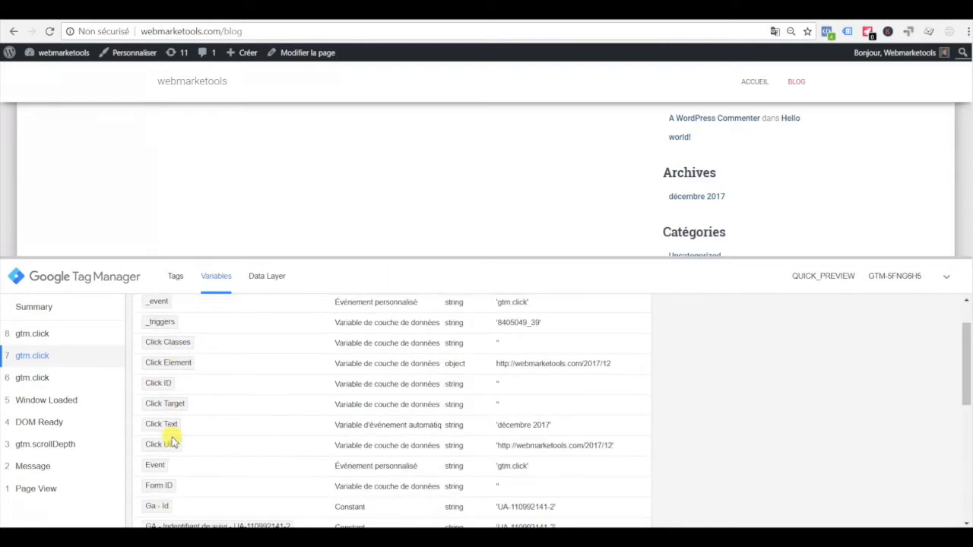
{"action": "scroll", "coordinate": [170, 437], "scroll_direction": "down", "scroll_amount": 1}
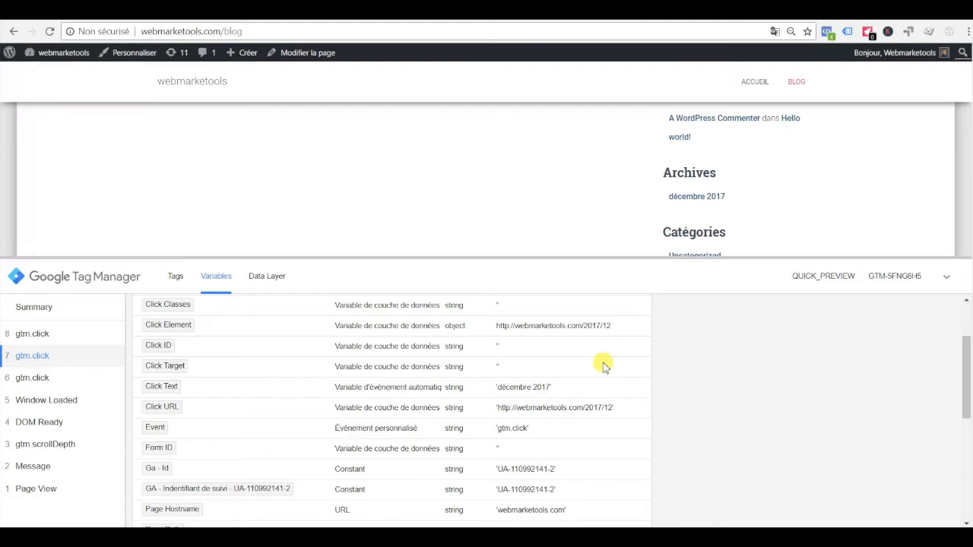
{"action": "left_click_drag", "start_coordinate": [497, 409], "coordinate": [513, 410]}
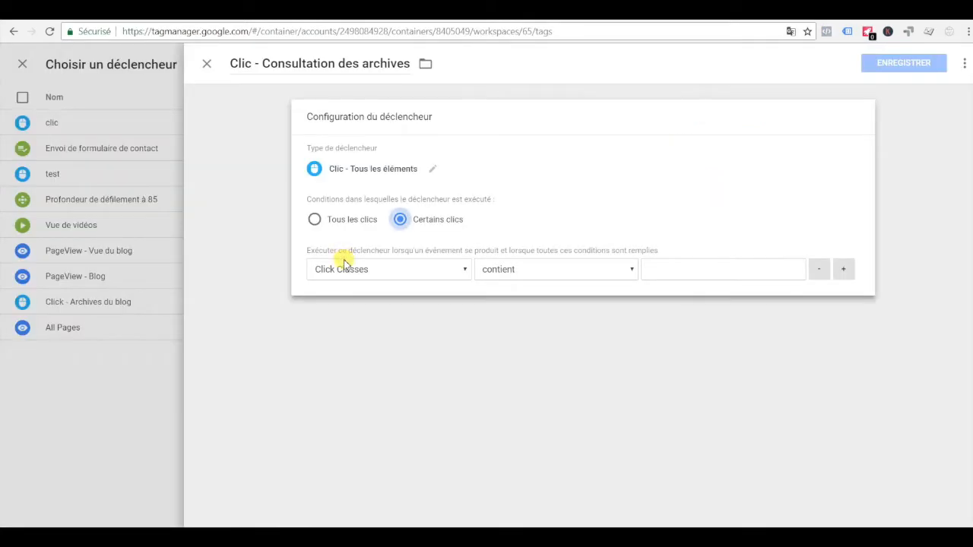
{"action": "left_click", "coordinate": [347, 271]}
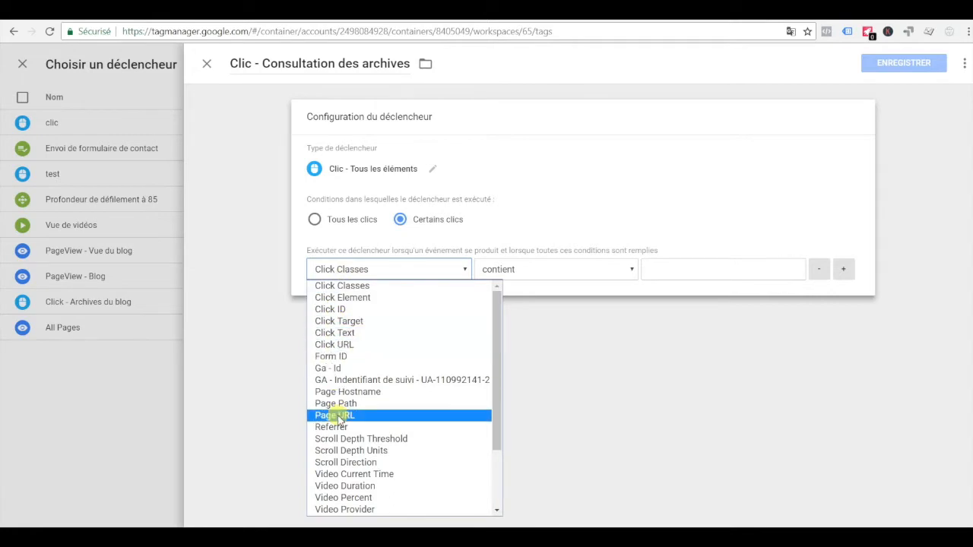
{"action": "left_click", "coordinate": [333, 345]}
{"action": "left_click", "coordinate": [480, 275]}
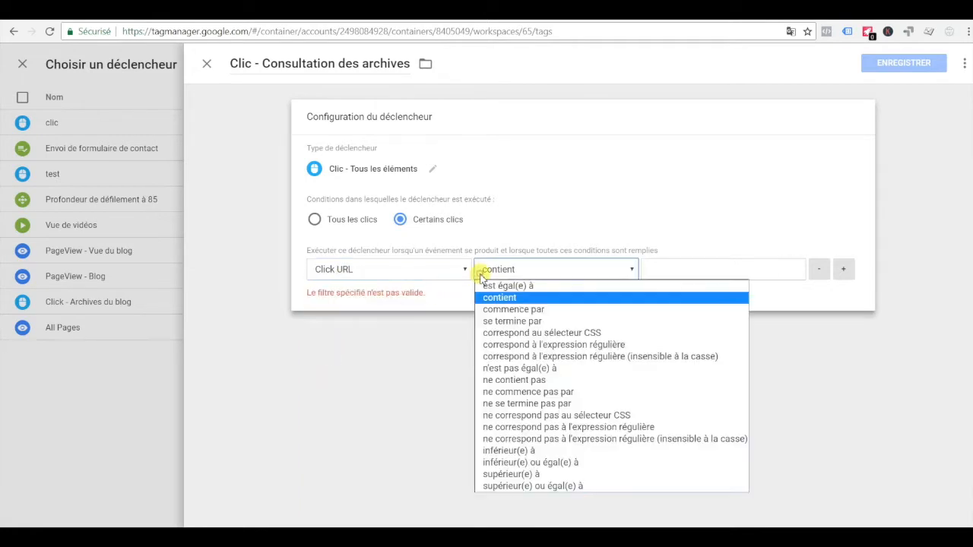
{"action": "left_click", "coordinate": [515, 346]}
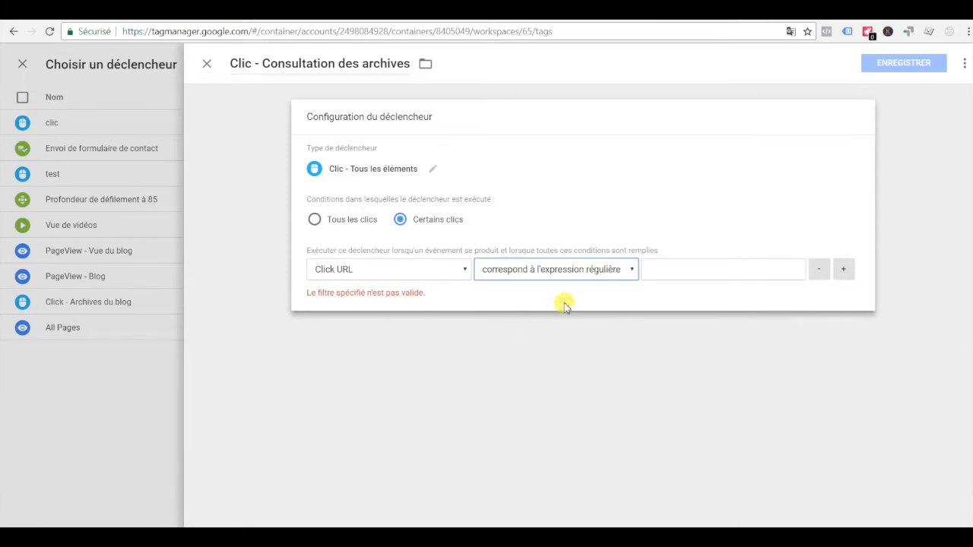
Step: Enter the start of the condition's regular expression, matching any prefix and the year: "(.*)(20[01-50]"
{"action": "left_click", "coordinate": [650, 273]}
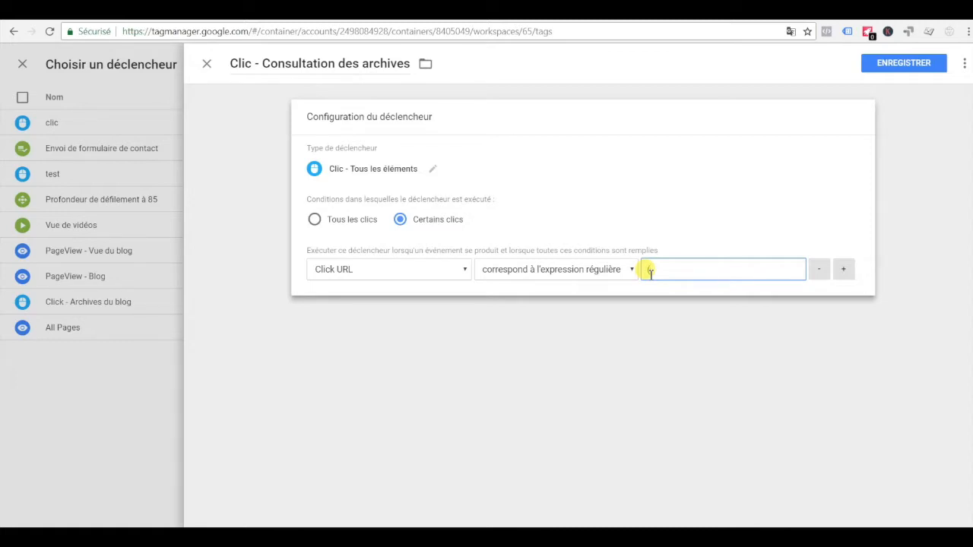
{"action": "key", "text": "Caps_Lock"}
{"action": "key", "text": "Caps_Lock"}
{"action": "type", "text": "(.*)"}
{"action": "key", "text": "Caps_Lock"}
{"action": "key", "text": "Caps_Lock"}
{"action": "type", "text": "/"}
{"action": "key", "text": "Caps_Lock"}
{"action": "type", "text": "0"}
{"action": "type", "text": "&"}
{"action": "key", "text": "BackSpace"}
{"action": "key", "text": "Caps_Lock"}
{"action": "type", "text": "1"}
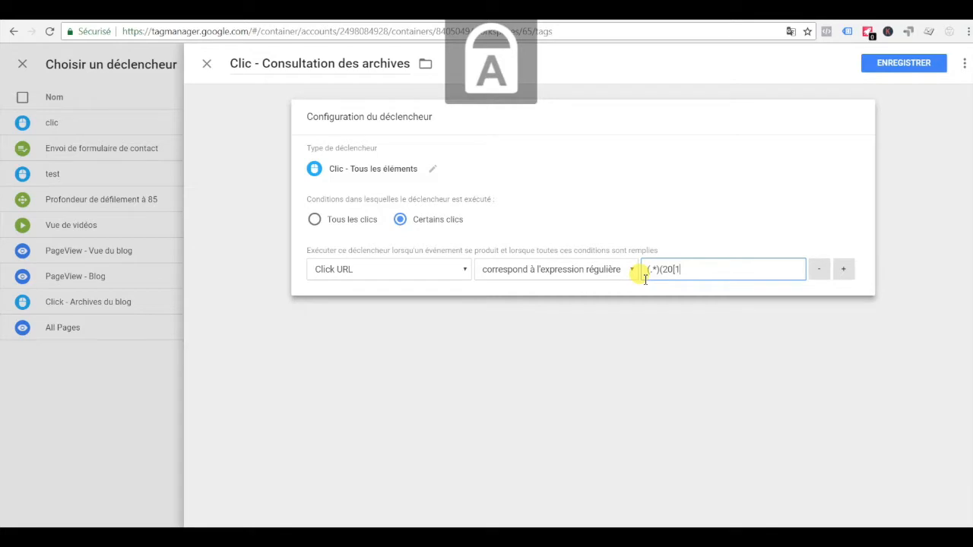
{"action": "key", "text": "Caps_Lock"}
{"action": "type", "text": "-"}
{"action": "key", "text": "BackSpace"}
{"action": "key", "text": "BackSpace"}
{"action": "key", "text": "Caps_Lock"}
{"action": "type", "text": "01"}
{"action": "key", "text": "Caps_Lock"}
{"action": "type", "text": "-"}
{"action": "key", "text": "Caps_Lock"}
{"action": "type", "text": "50]"}
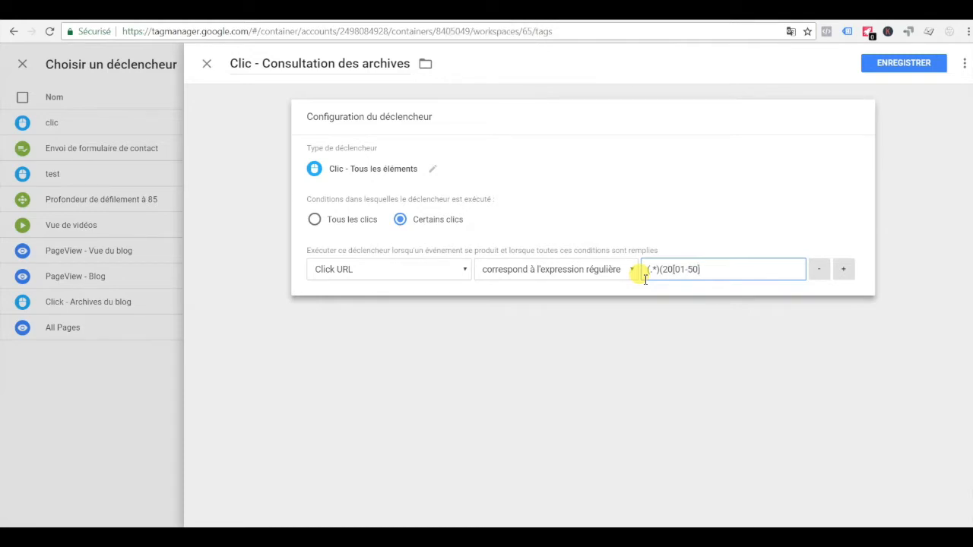
{"action": "key", "text": "Caps_Lock"}
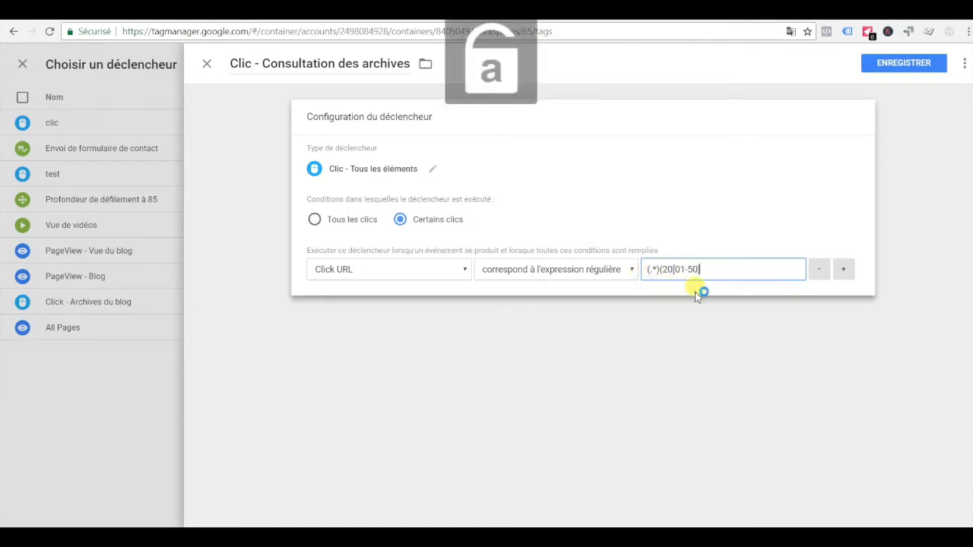
Step: Close the year group in the regular expression and append a wildcard group, giving "(.*)(20[01-50])(.*)"
{"action": "type", "text": ")("}
{"action": "key", "text": "Caps_Lock"}
{"action": "type", "text": "."}
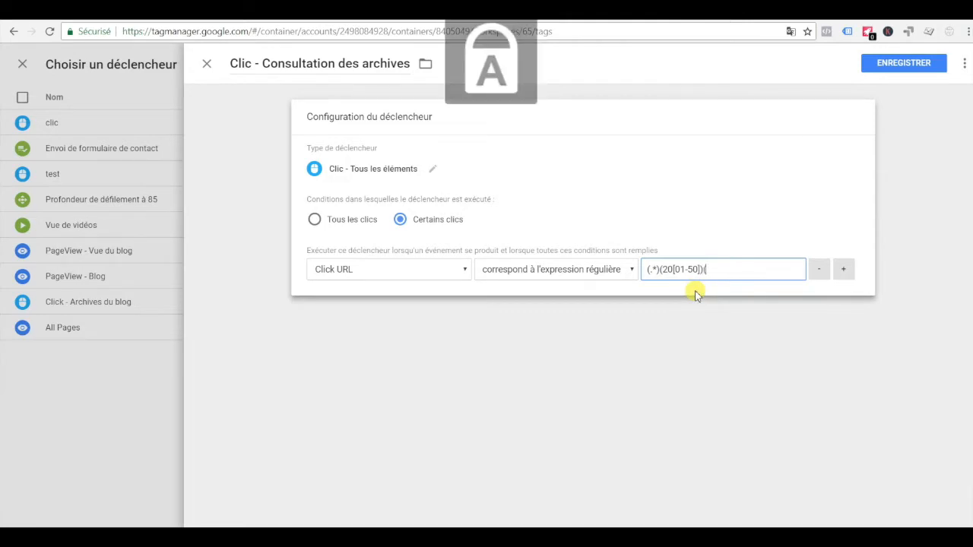
{"action": "type", "text": "*"}
{"action": "key", "text": "Caps_Lock"}
{"action": "key", "text": "Caps_Lock"}
{"action": "type", "text": ")"}
{"action": "key", "text": "Caps_Lock"}
{"action": "key", "text": "BackSpace"}
{"action": "key", "text": "Caps_Lock"}
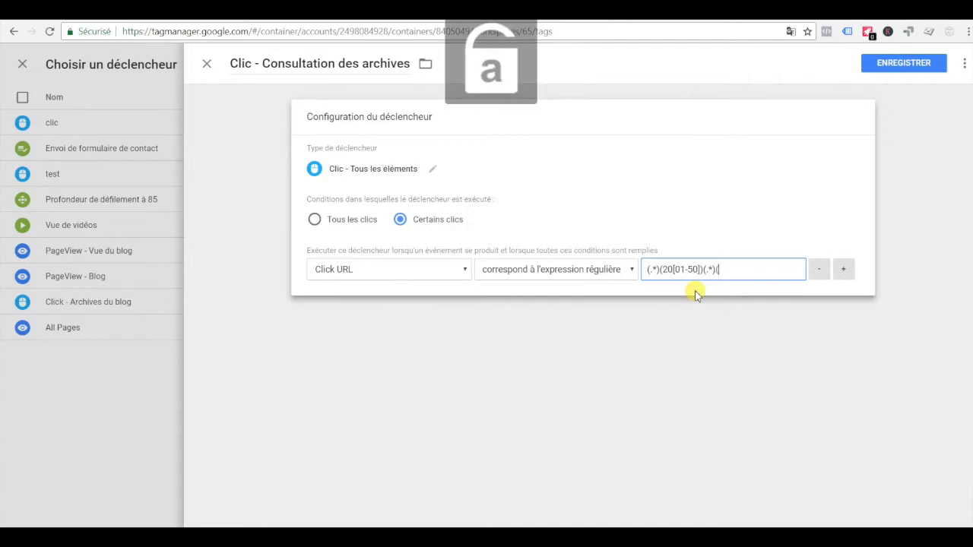
Step: Append the start of a month group, "([1-12]", to the trigger condition's regular expression
{"action": "type", "text": "("}
{"action": "key", "text": "Caps_Lock"}
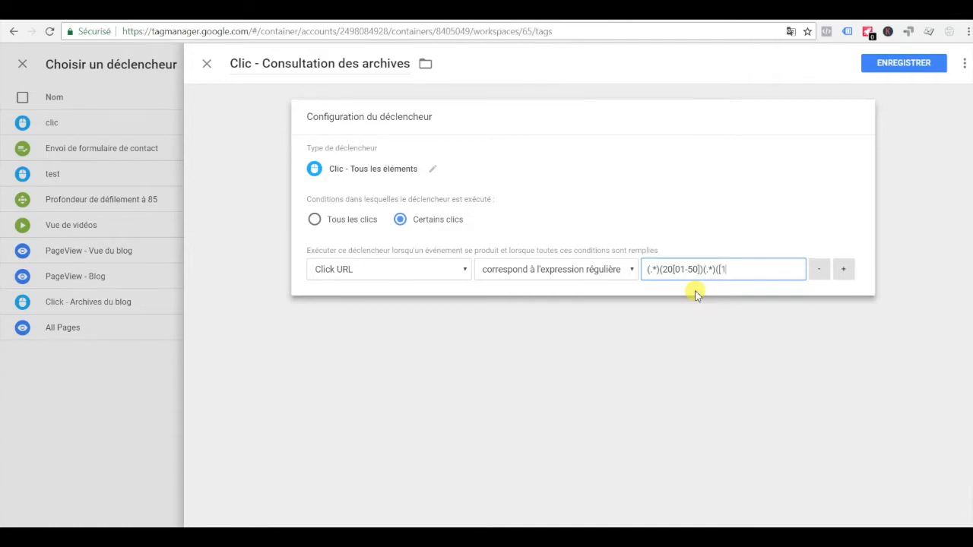
{"action": "key", "text": "Caps_Lock"}
{"action": "type", "text": "-"}
{"action": "key", "text": "Caps_Lock"}
{"action": "type", "text": "12"}
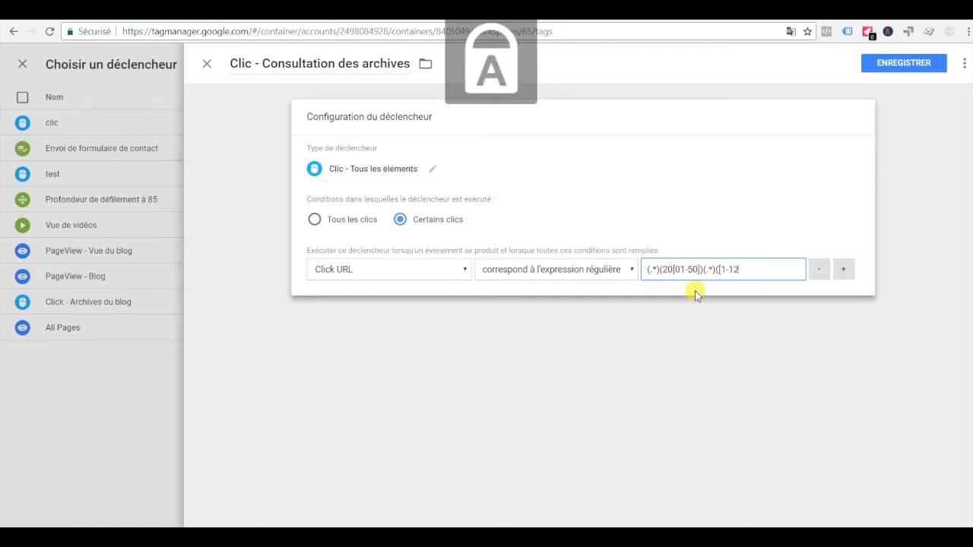
{"action": "type", "text": "]"}
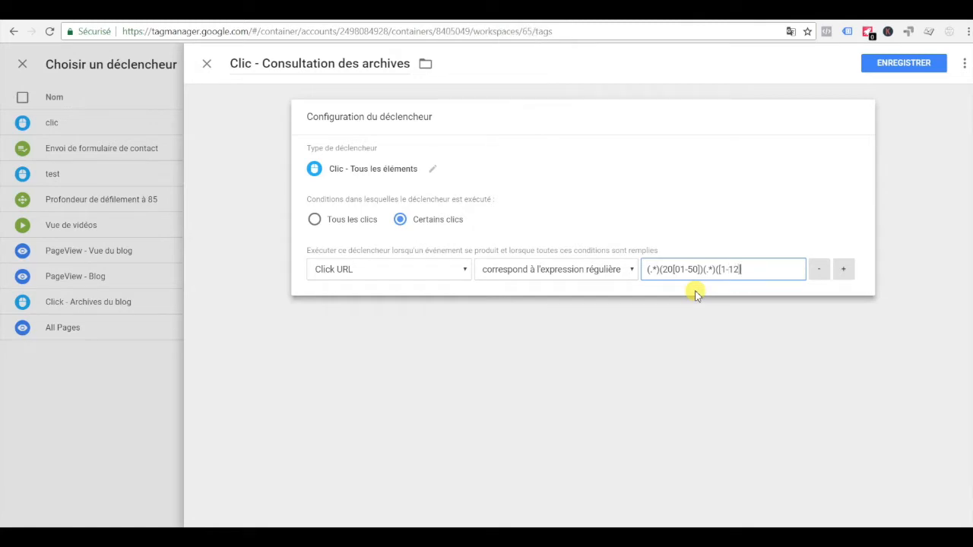
Step: Complete the regular expression as "(.*)(20[01-50])(.*)([1-12])(.*)" and save both the trigger and the tag
{"action": "key", "text": "Caps_Lock"}
{"action": "type", "text": ")("}
{"action": "key", "text": "Caps_Lock"}
{"action": "type", "text": "."}
{"action": "key", "text": "Caps_Lock"}
{"action": "type", "text": "*"}
{"action": "key", "text": "Caps_Lock"}
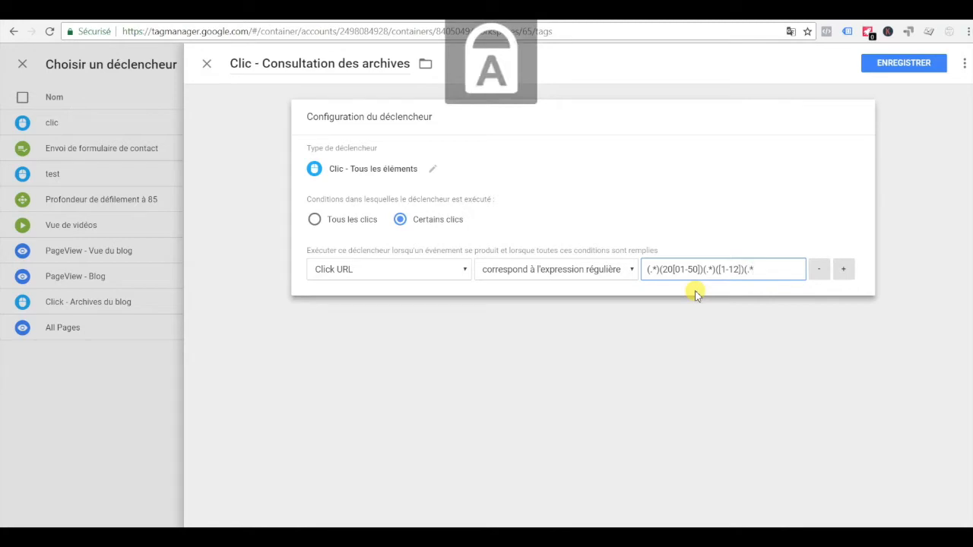
{"action": "key", "text": "Caps_Lock"}
{"action": "type", "text": ")"}
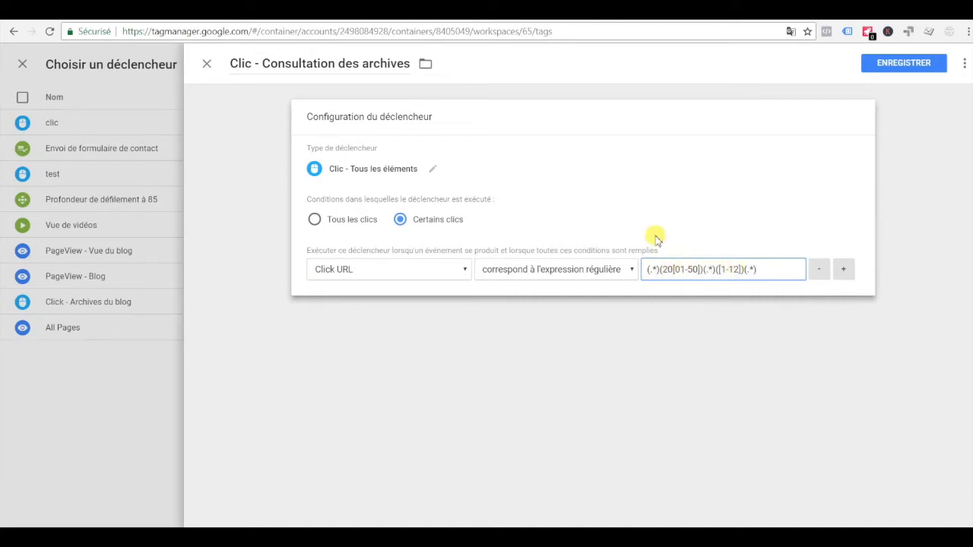
{"action": "left_click", "coordinate": [887, 67]}
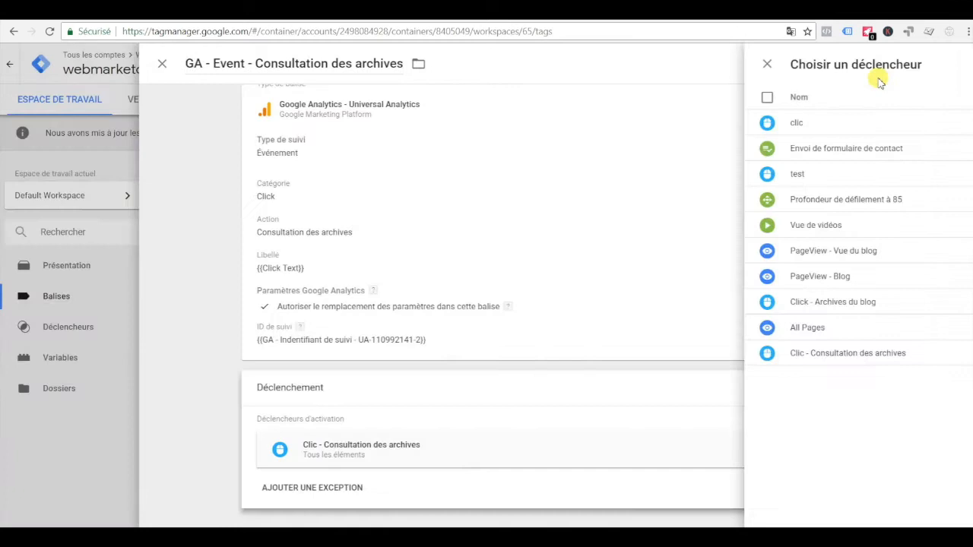
{"action": "left_click", "coordinate": [885, 67]}
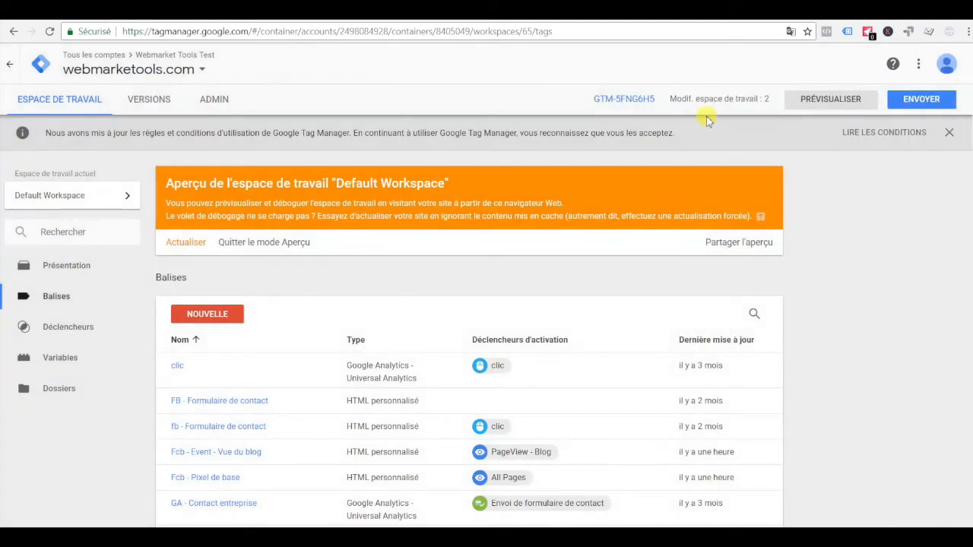
Step: Refresh the workspace preview, then reload the blog page and test the "décembre 2017" archive link
{"action": "left_click", "coordinate": [179, 247]}
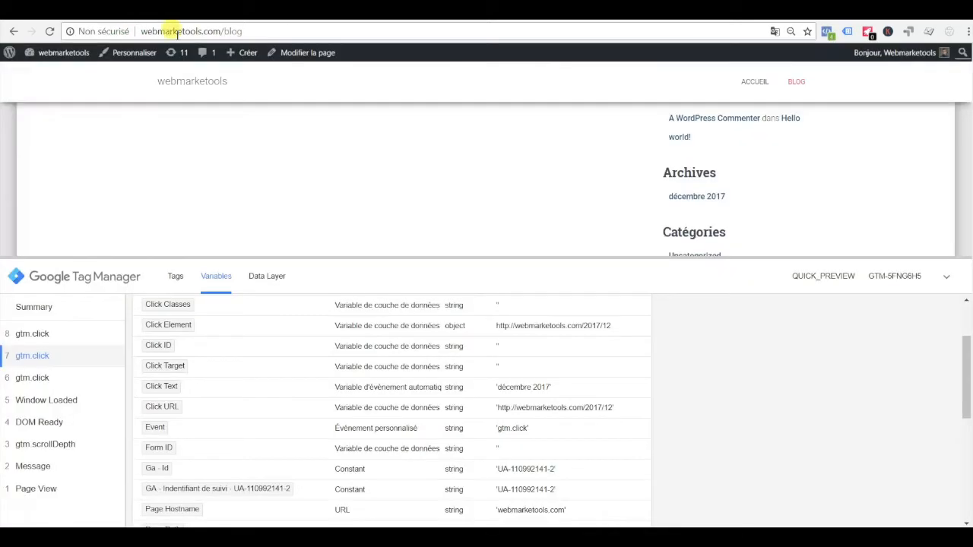
{"action": "left_click", "coordinate": [176, 32]}
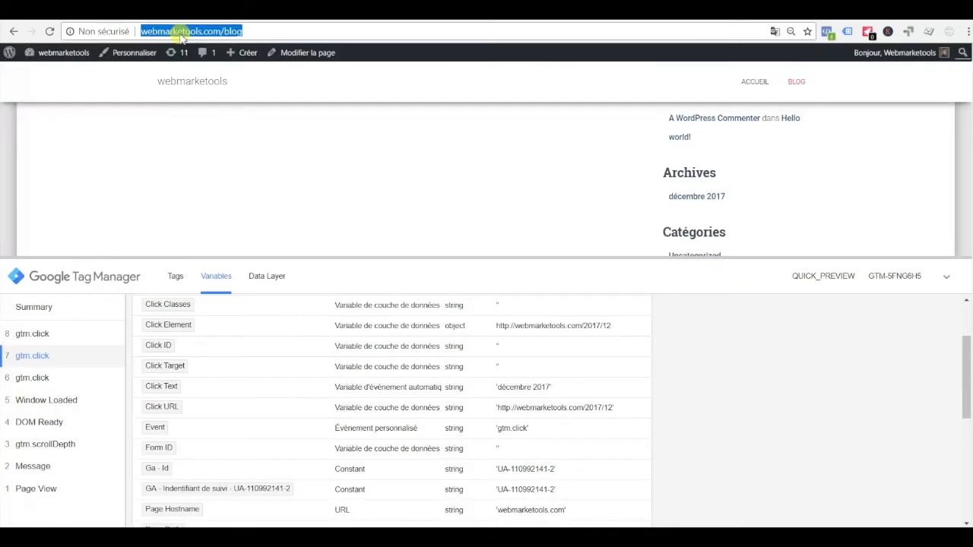
{"action": "key", "text": "Return"}
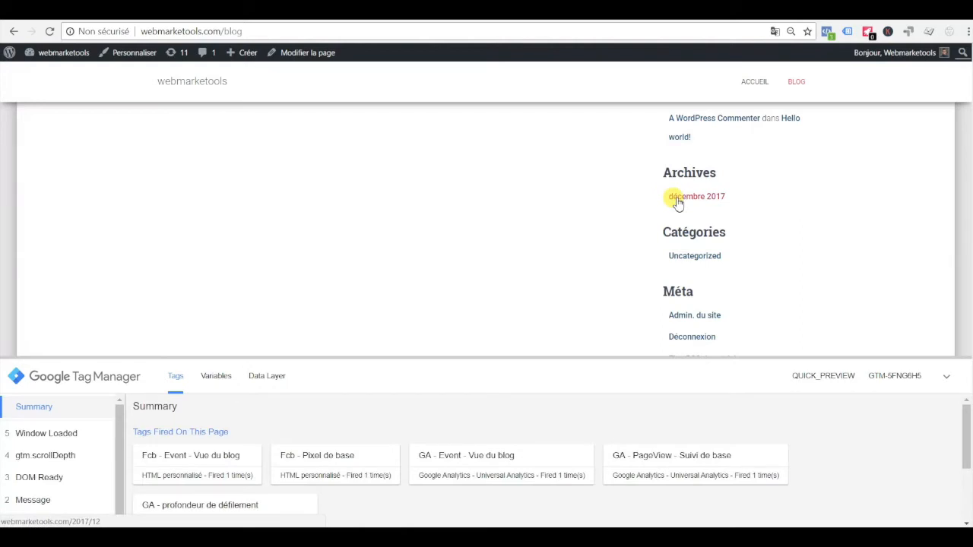
{"action": "left_click", "coordinate": [677, 202]}
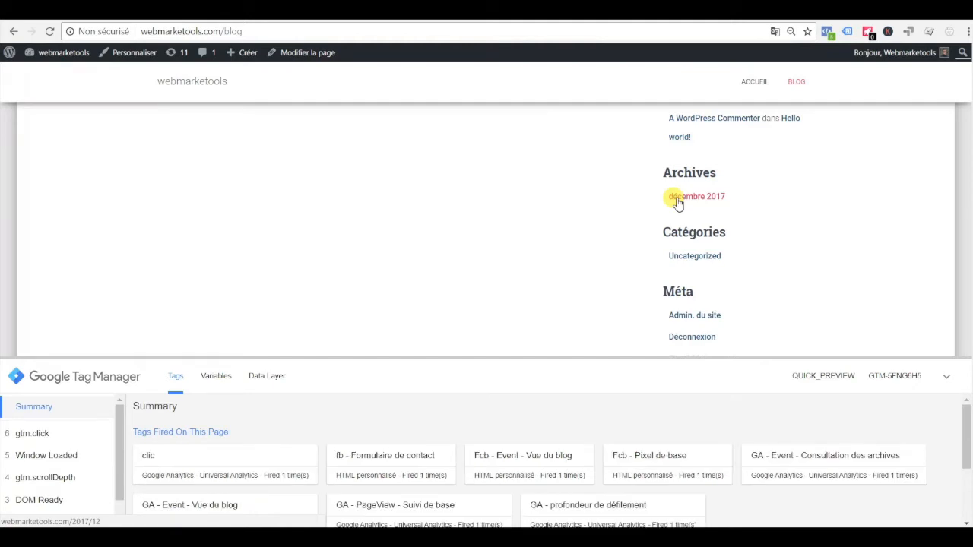
Step: Examine all properties of the fired "GA - Event - Consultation des archives" tag in the debug pane
{"action": "left_click", "coordinate": [794, 473]}
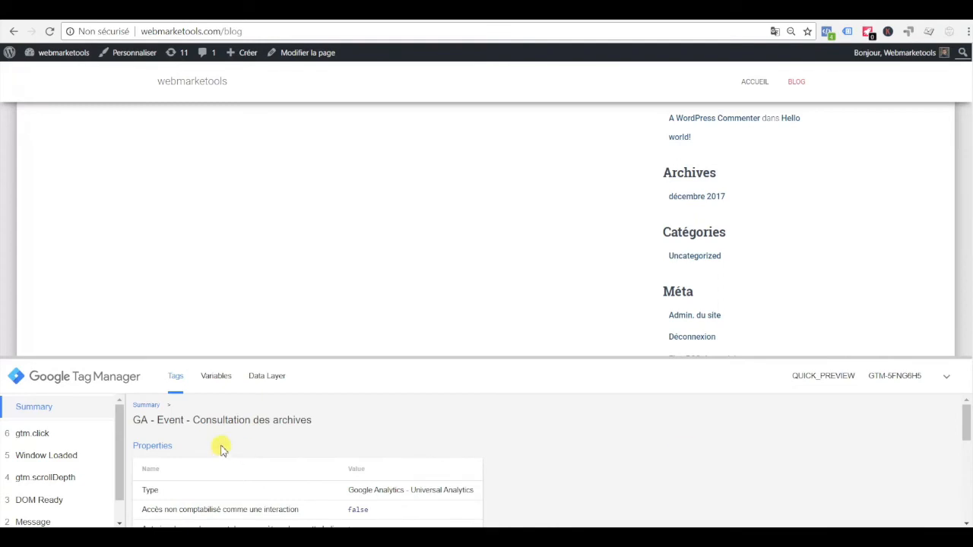
{"action": "scroll", "coordinate": [221, 448], "scroll_direction": "down", "scroll_amount": 3}
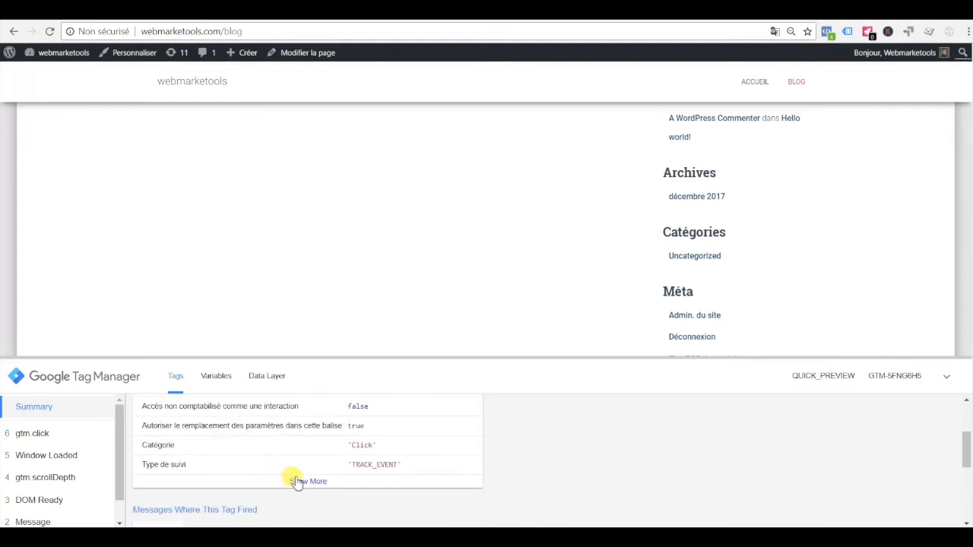
{"action": "left_click", "coordinate": [296, 479]}
{"action": "scroll", "coordinate": [232, 466], "scroll_direction": "down", "scroll_amount": 1}
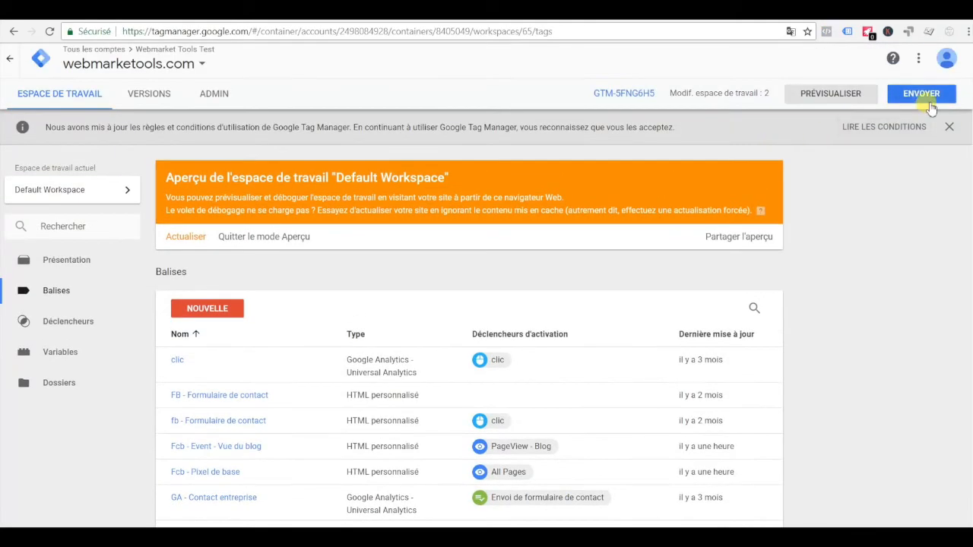
Step: Submit the workspace changes under the version name "Ga - event - consultation des archives" and publish them to the Live environment
{"action": "left_click", "coordinate": [922, 94]}
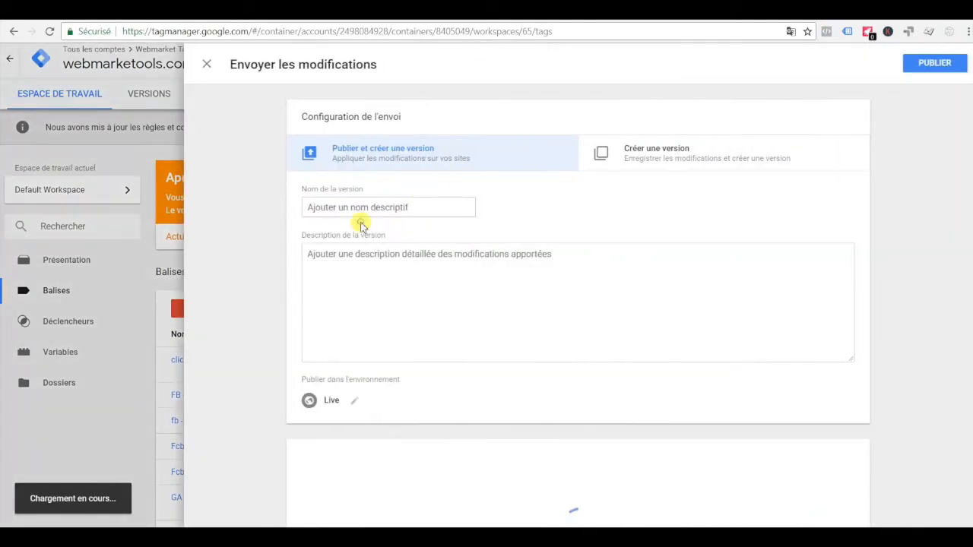
{"action": "left_click", "coordinate": [328, 207]}
{"action": "key", "text": "Caps_Lock"}
{"action": "type", "text": "G"}
{"action": "key", "text": "Caps_Lock"}
{"action": "type", "text": "a"}
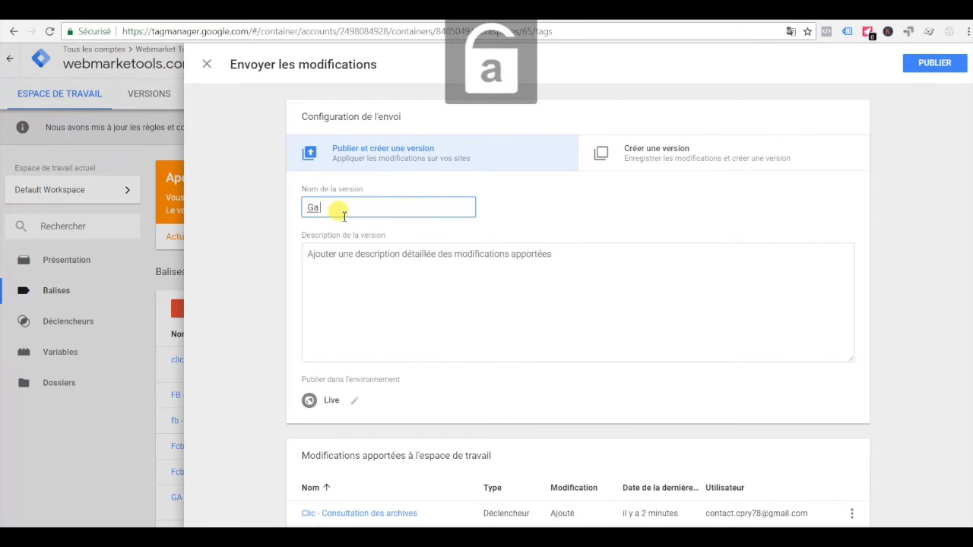
{"action": "type", "text": " - evdnt -"}
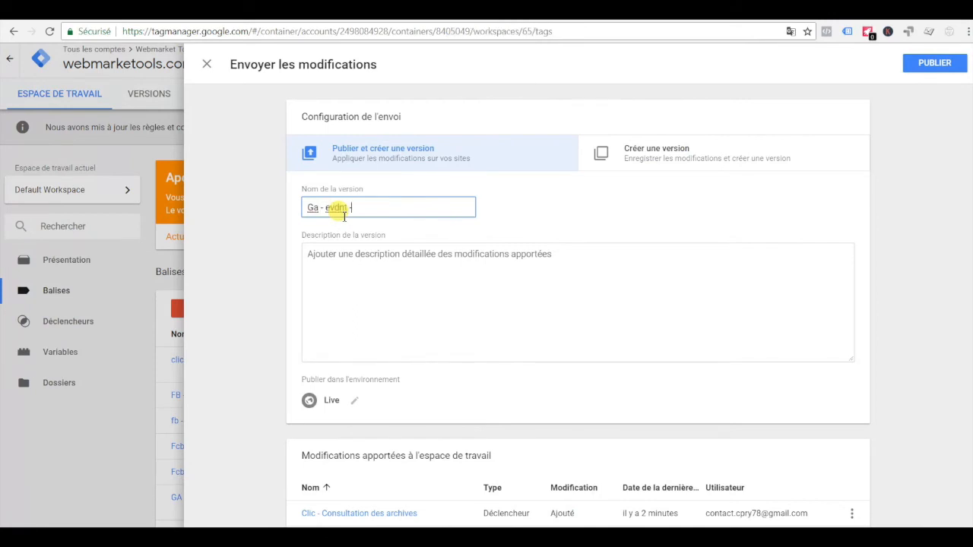
{"action": "key", "text": "BackSpace"}
{"action": "key", "text": "BackSpace"}
{"action": "key", "text": "BackSpace"}
{"action": "type", "text": "ent -"}
{"action": "type", "text": " vid"}
{"action": "key", "text": "BackSpace"}
{"action": "key", "text": "BackSpace"}
{"action": "key", "text": "BackSpace"}
{"action": "type", "text": "consultation des archivs"}
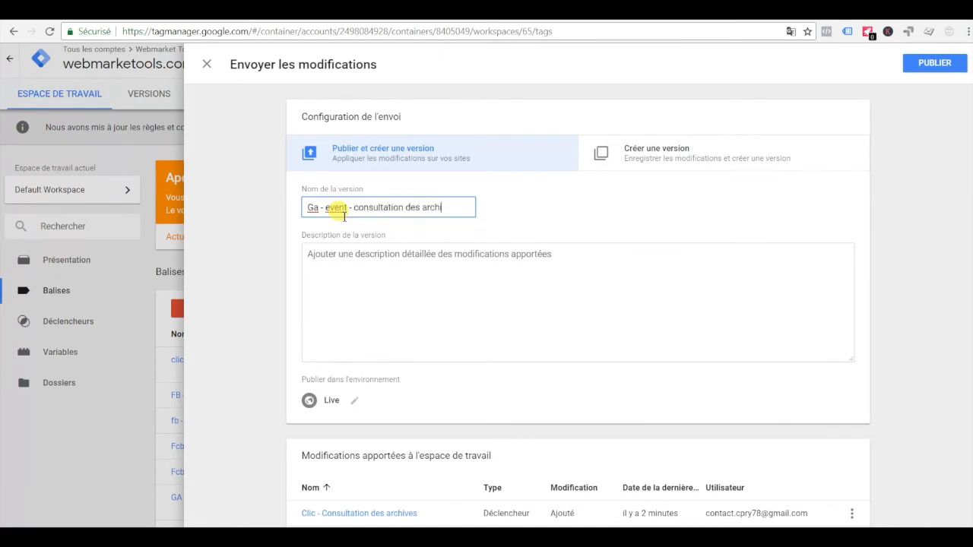
{"action": "type", "text": "s"}
{"action": "left_click", "coordinate": [931, 62]}
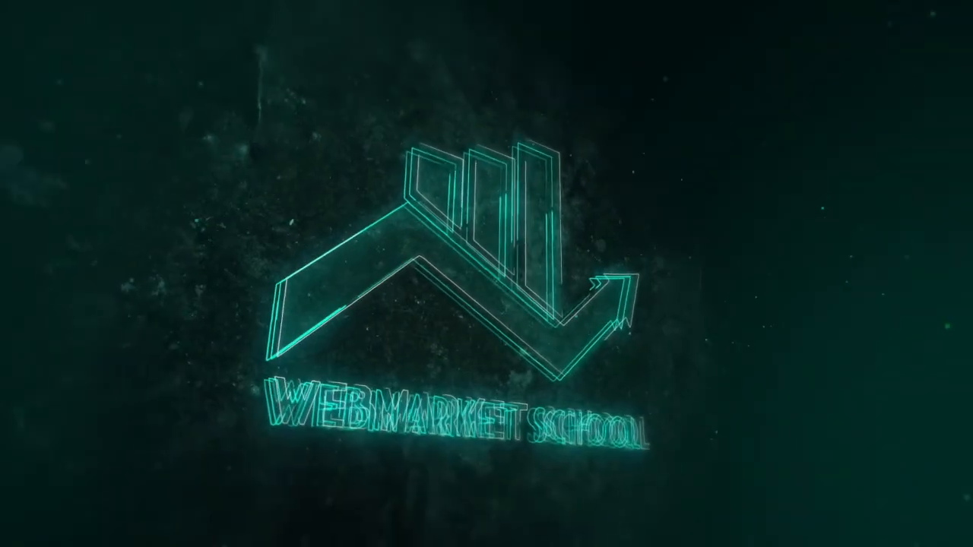